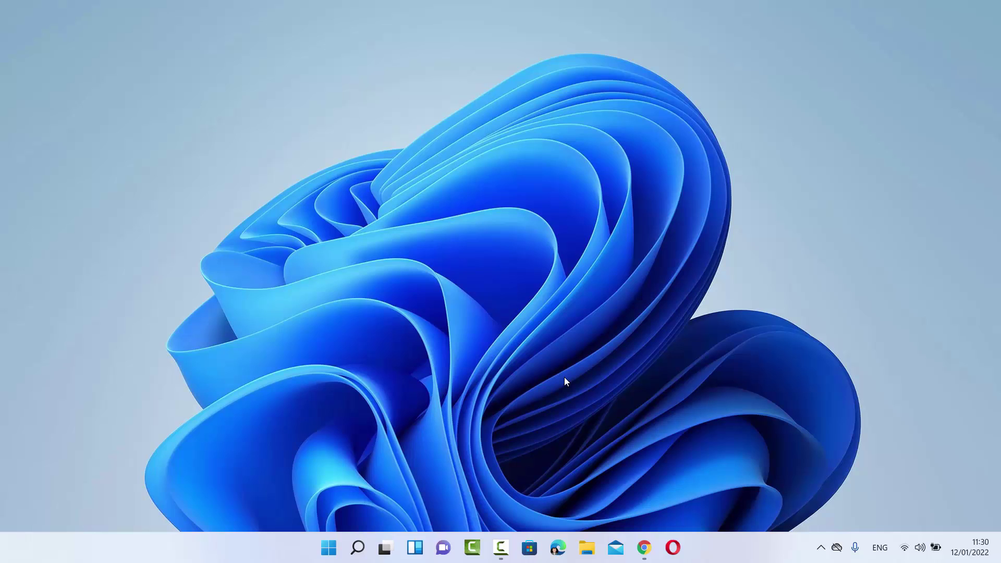
Restore the Chrome window showing the 'scrcpy' Google search results.
click(645, 548)
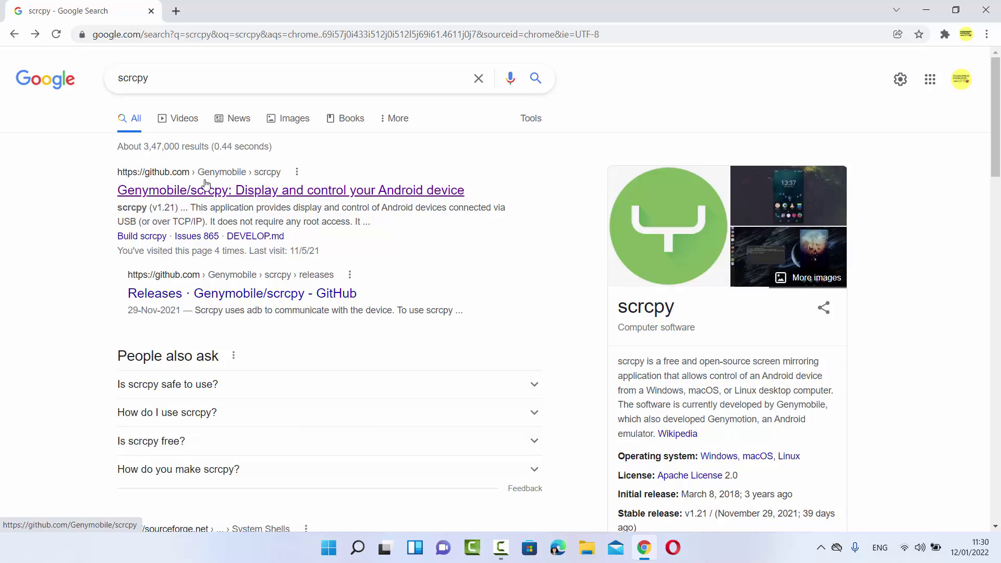
Open the Genymobile/scrcpy repository and download scrcpy-win64-v1.21.zip from the 'Get the app' section.
click(267, 192)
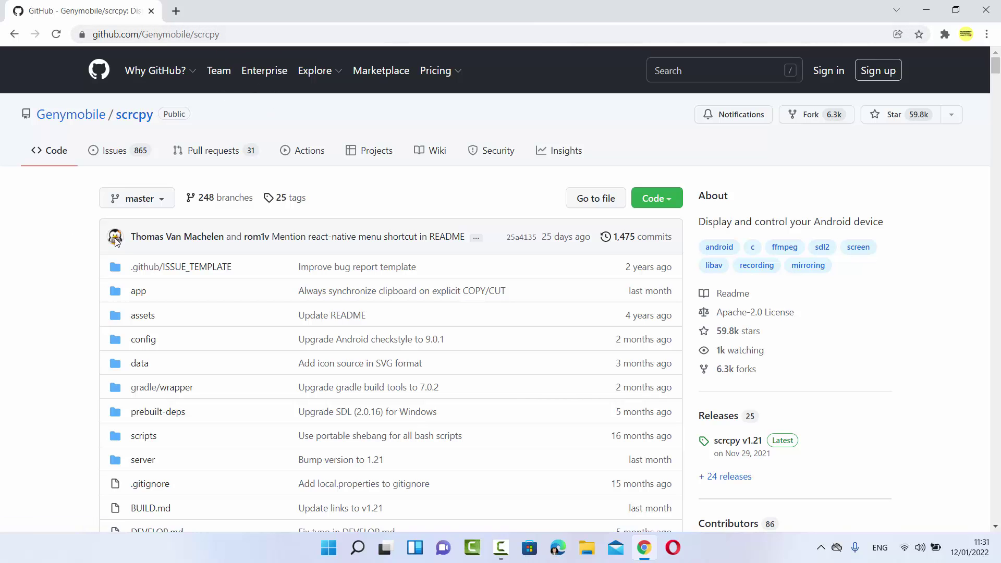
scroll(397, 292, down, 1)
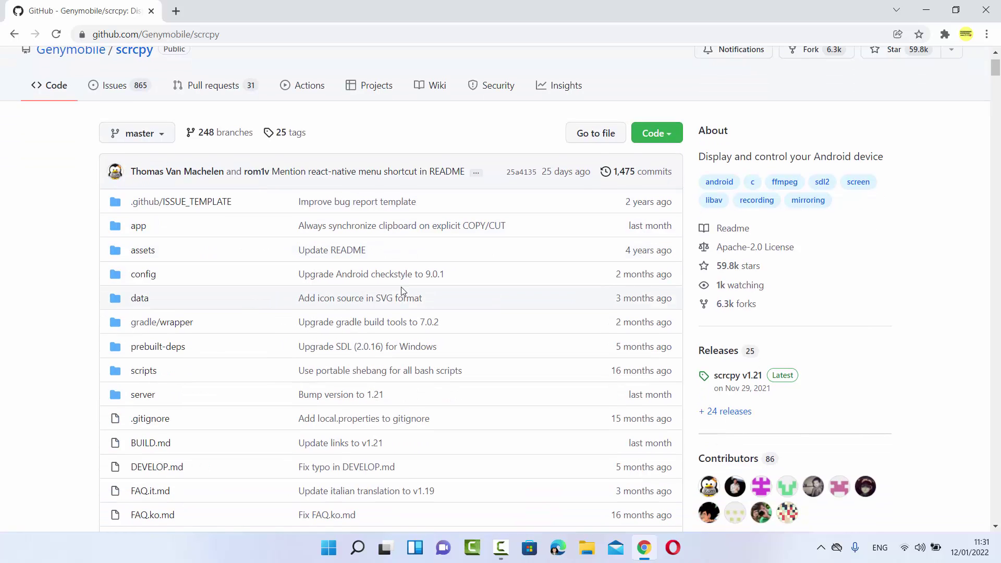
scroll(412, 282, down, 15)
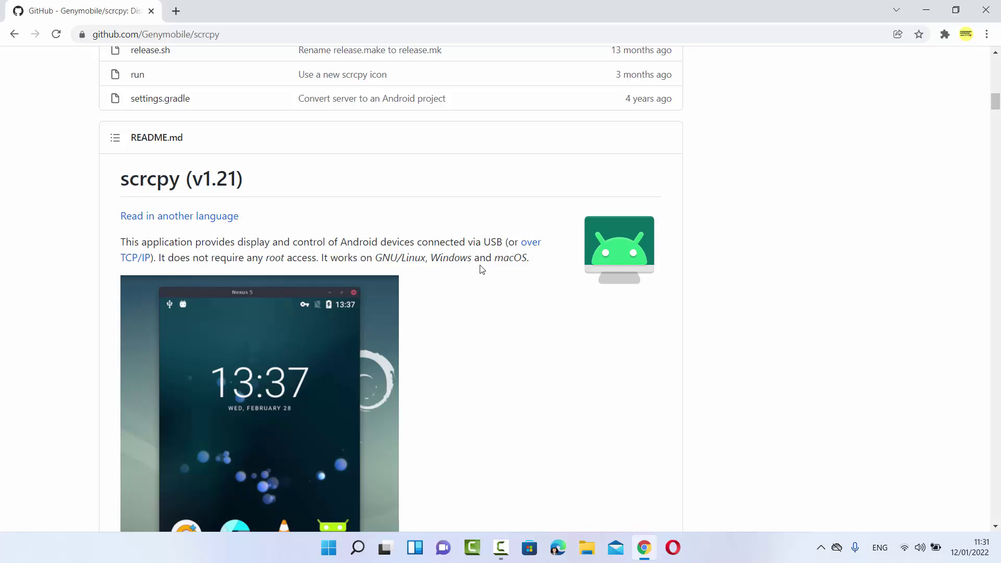
scroll(479, 266, down, 5)
scroll(448, 267, down, 10)
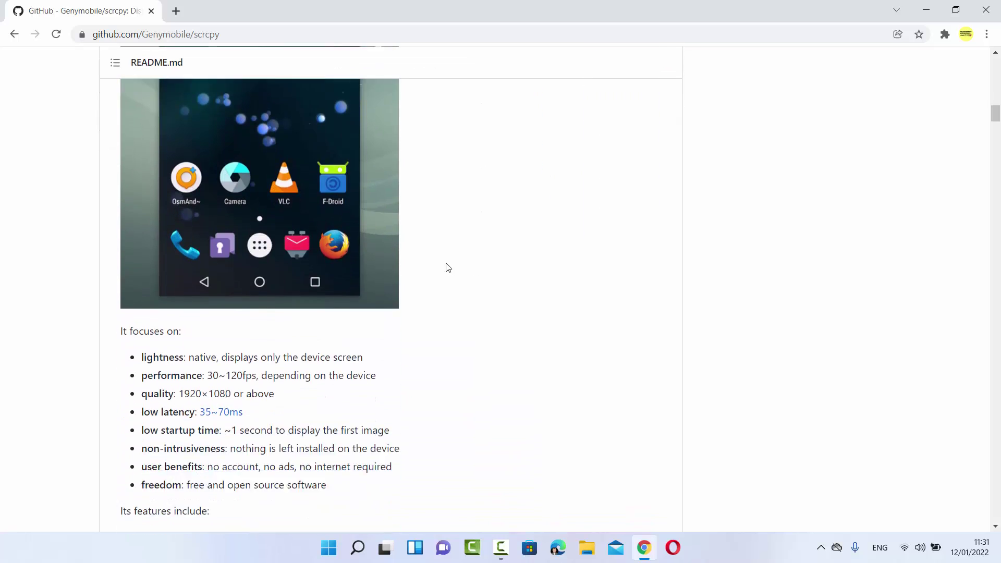
scroll(448, 268, down, 1)
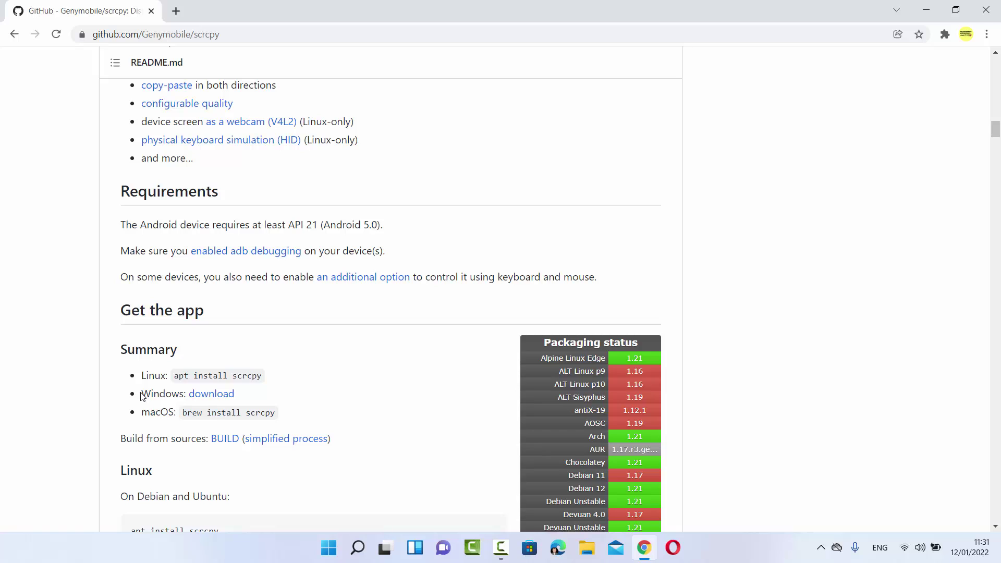
click(205, 399)
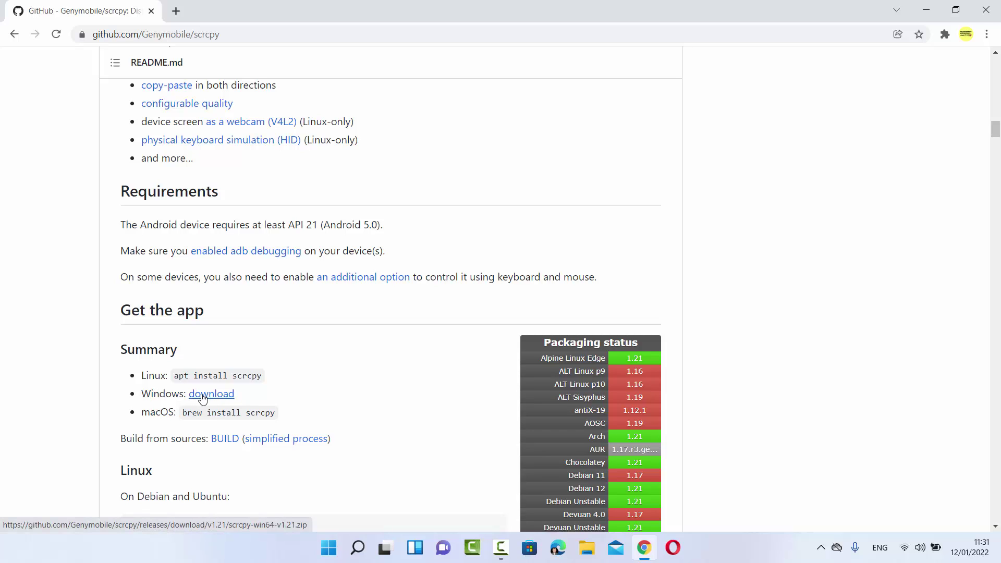
click(200, 394)
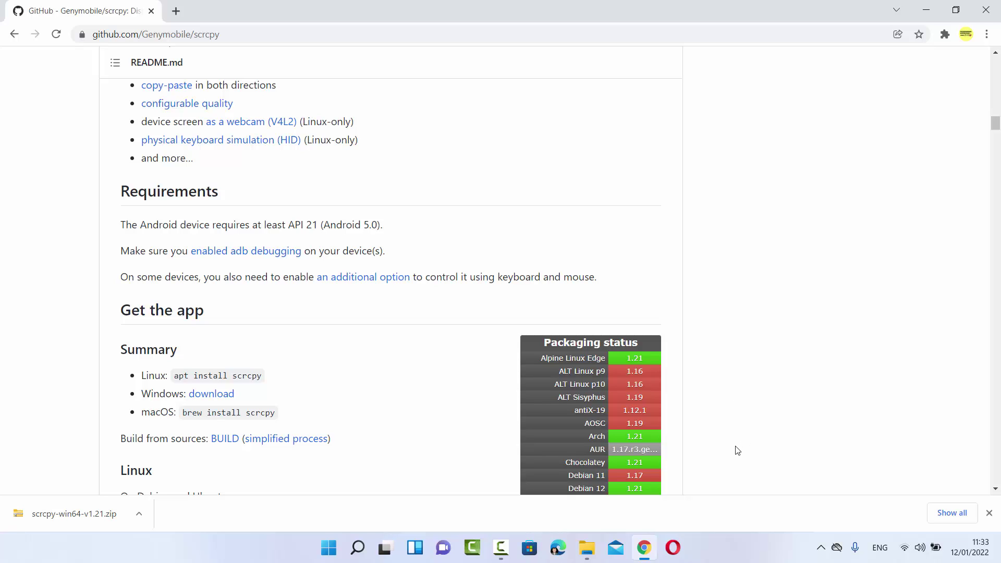
Copy the downloaded zip from Downloads and create a new folder named scrcpy on C:.
click(587, 548)
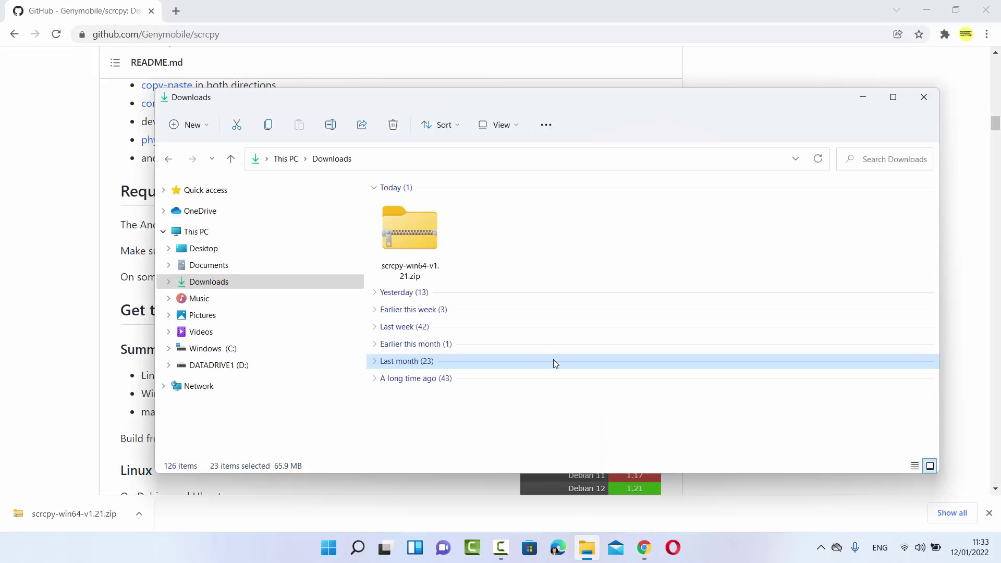
click(414, 236)
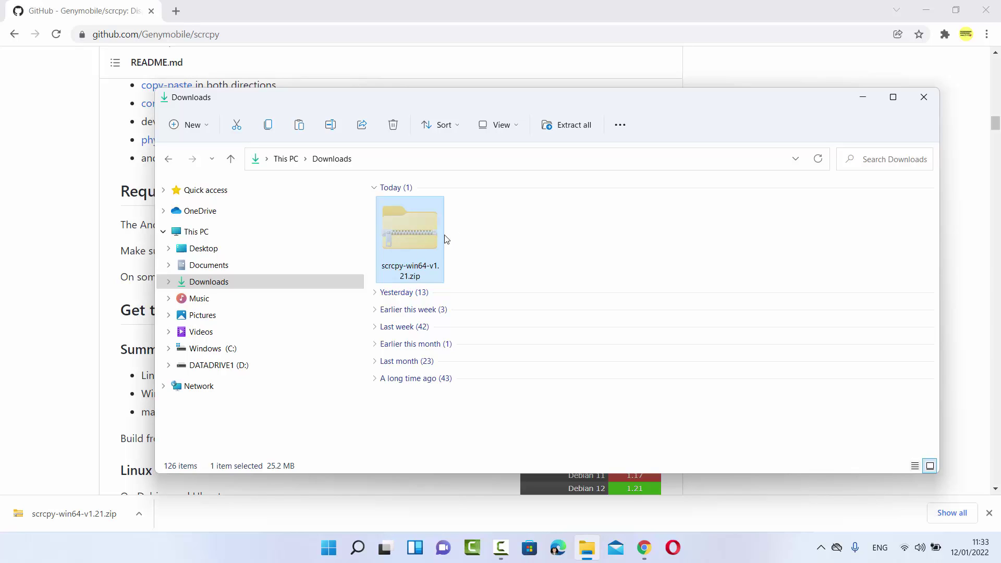
click(243, 351)
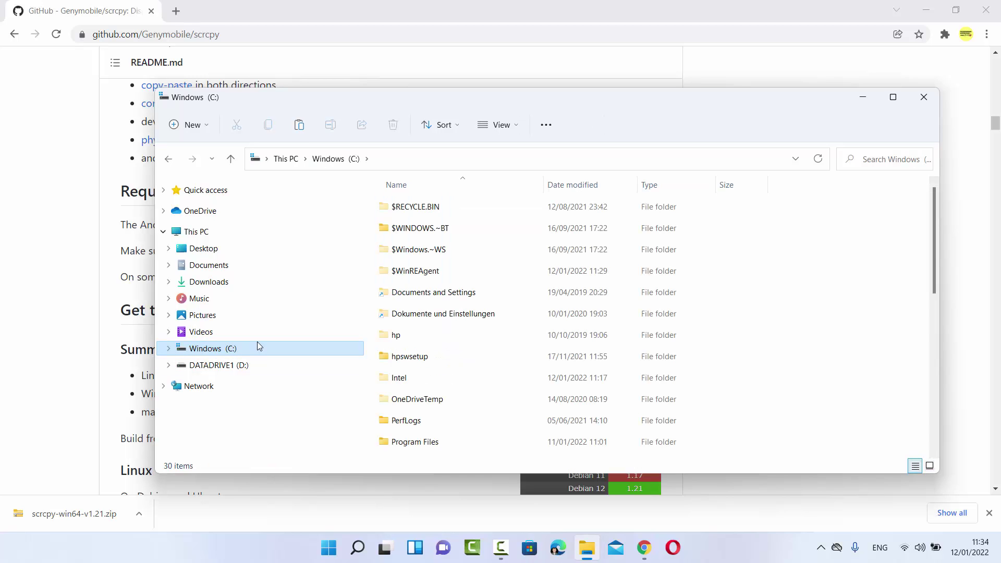
click(197, 128)
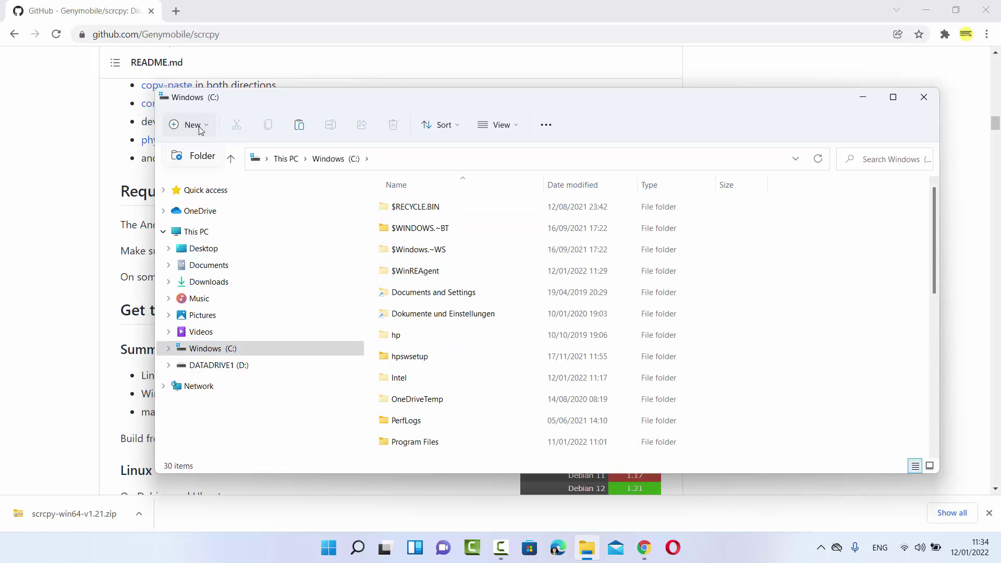
click(201, 156)
key(alt+shift)
key(BackSpace)
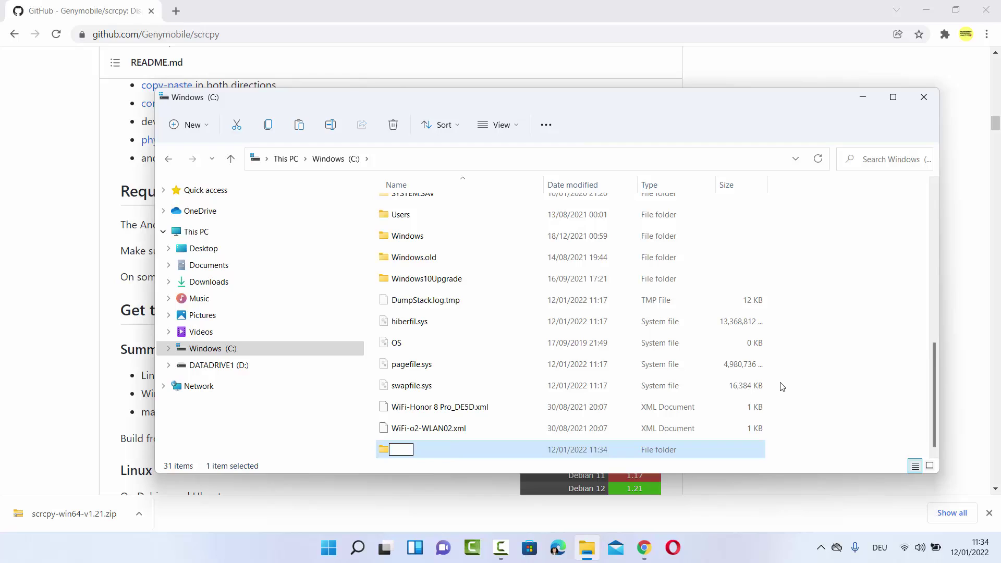
text(scrcpy)
key(Return)
Paste scrcpy-win64-v1.21.zip into the scrcpy folder and bring up its context menu.
double_click(428, 449)
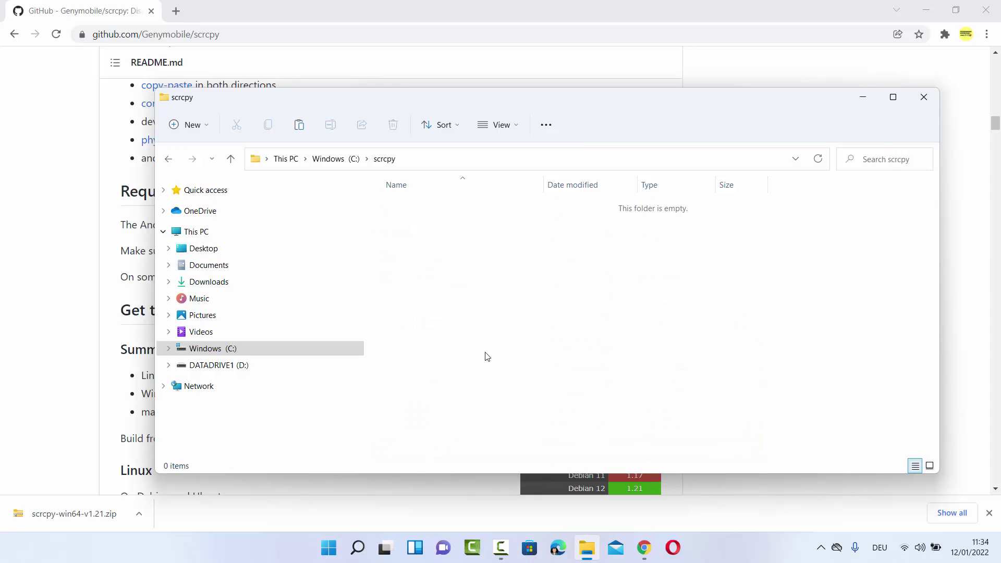
key(ctrl+v)
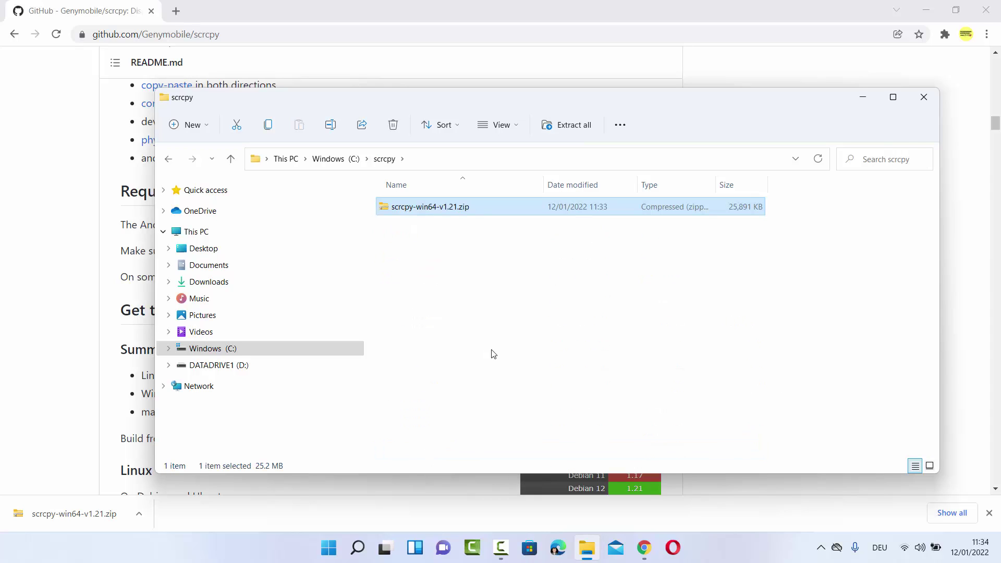
click(478, 323)
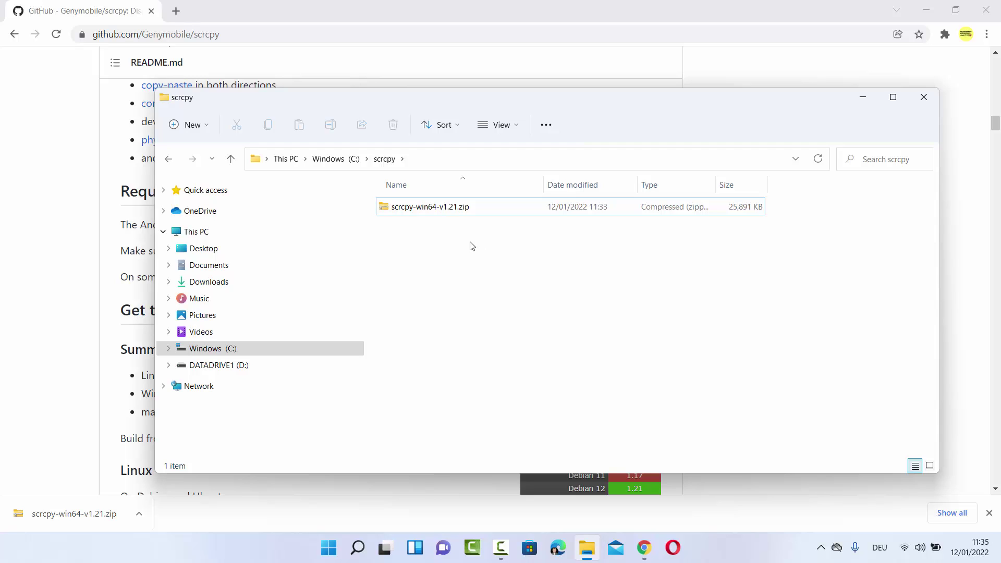
right_click(460, 211)
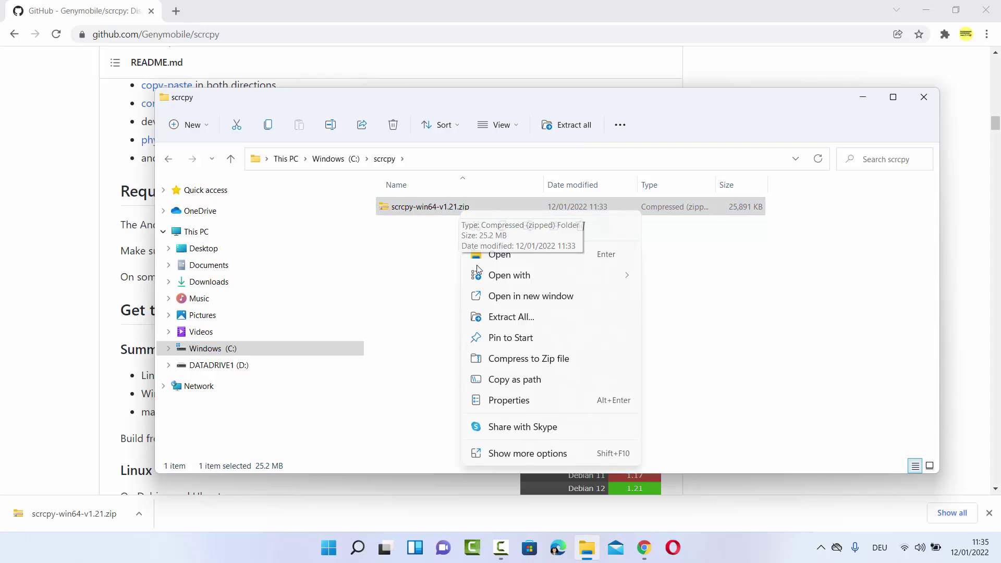
Extract the zip with the destination trimmed to C:\scrcpy\ instead of a subfolder.
click(506, 318)
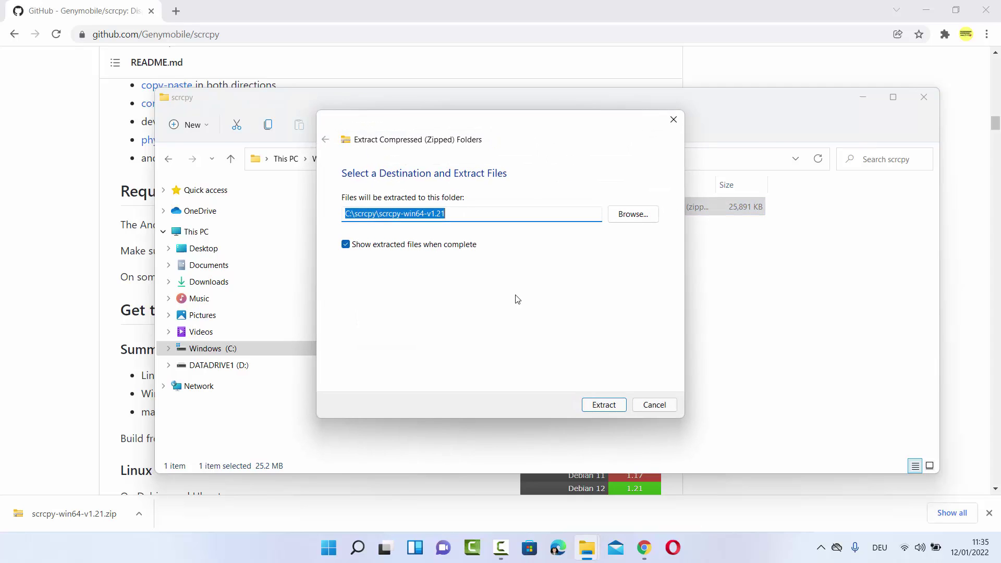
click(387, 214)
drag(379, 214, 494, 215)
key(BackSpace)
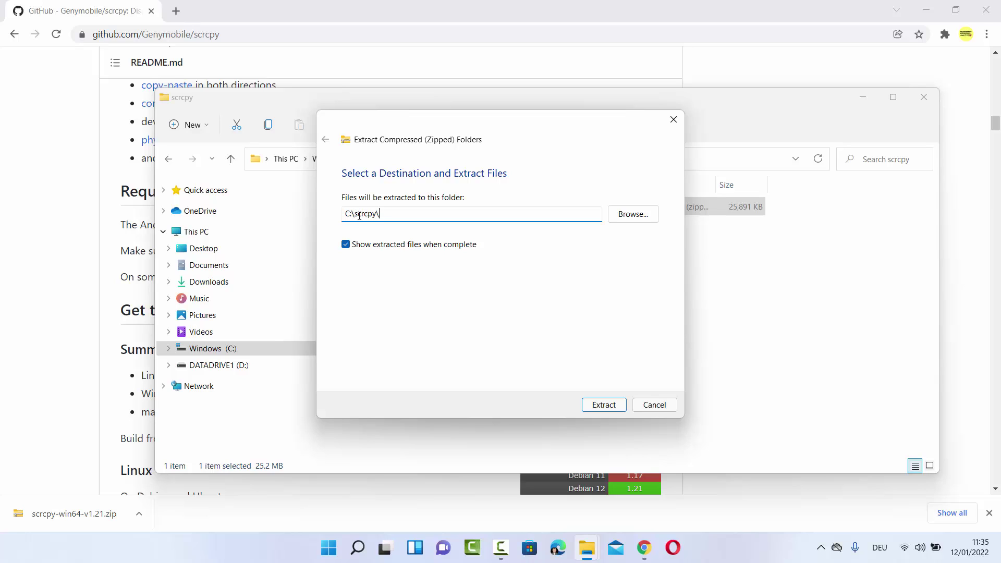
click(603, 405)
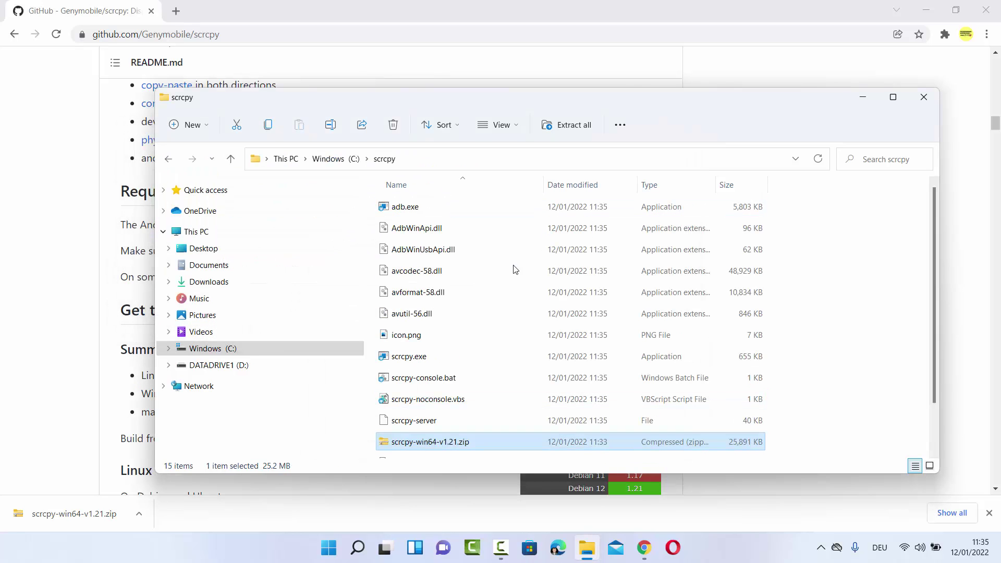
Check the extracted files, select scrcpy.exe in C:\scrcpy, and bring back the GitHub page.
scroll(495, 302, down, 1)
scroll(509, 314, up, 1)
scroll(469, 375, down, 1)
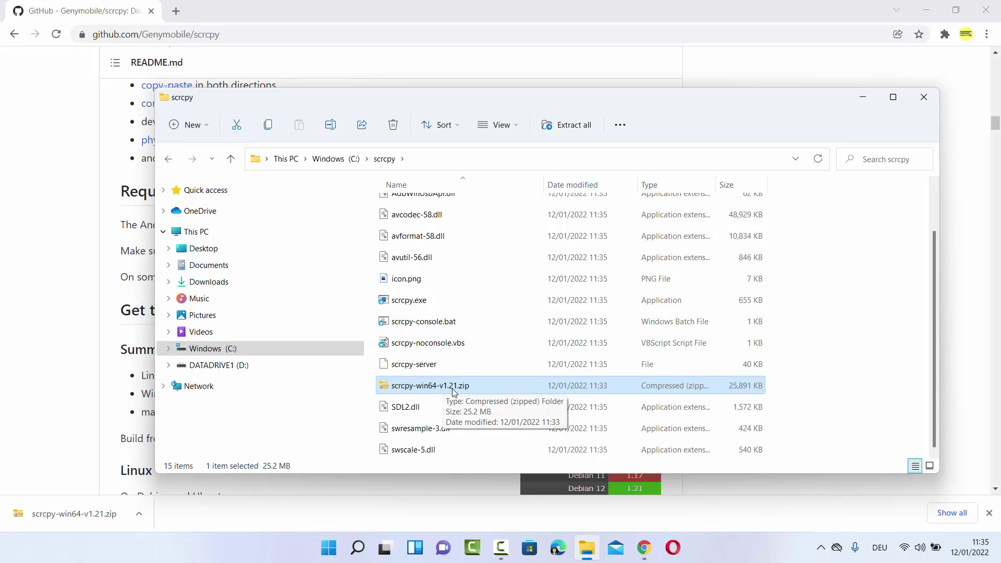
click(835, 339)
click(926, 10)
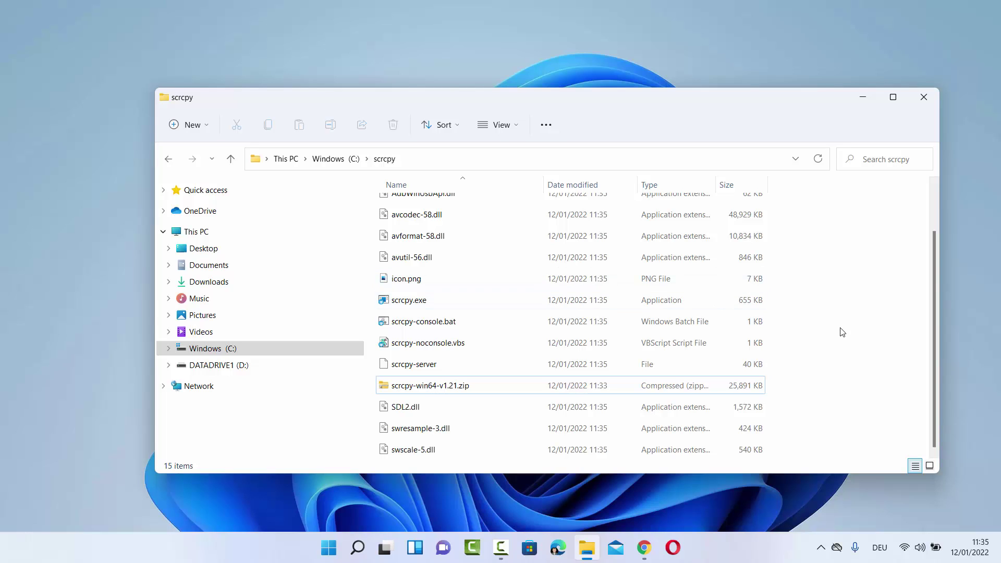
click(403, 309)
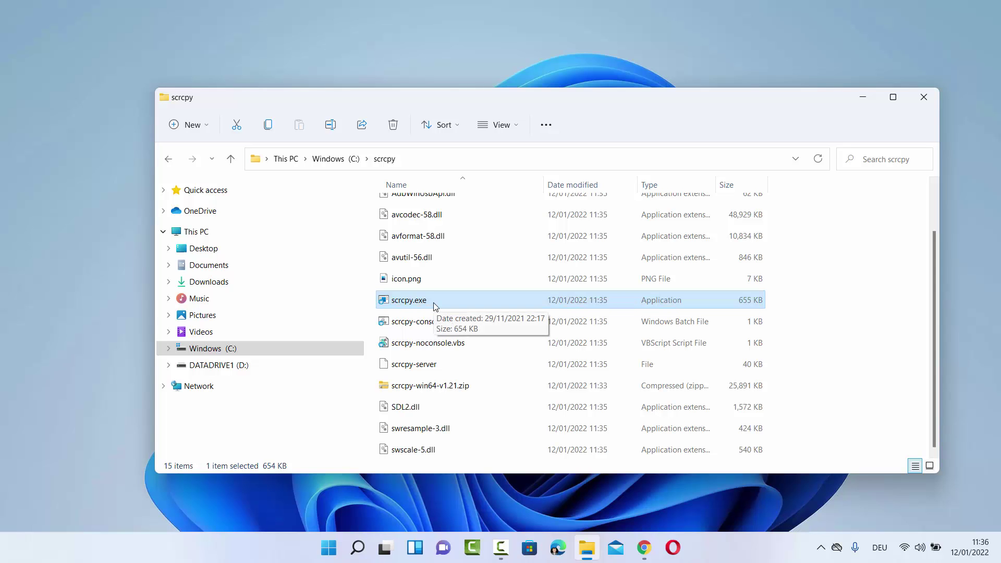
click(647, 548)
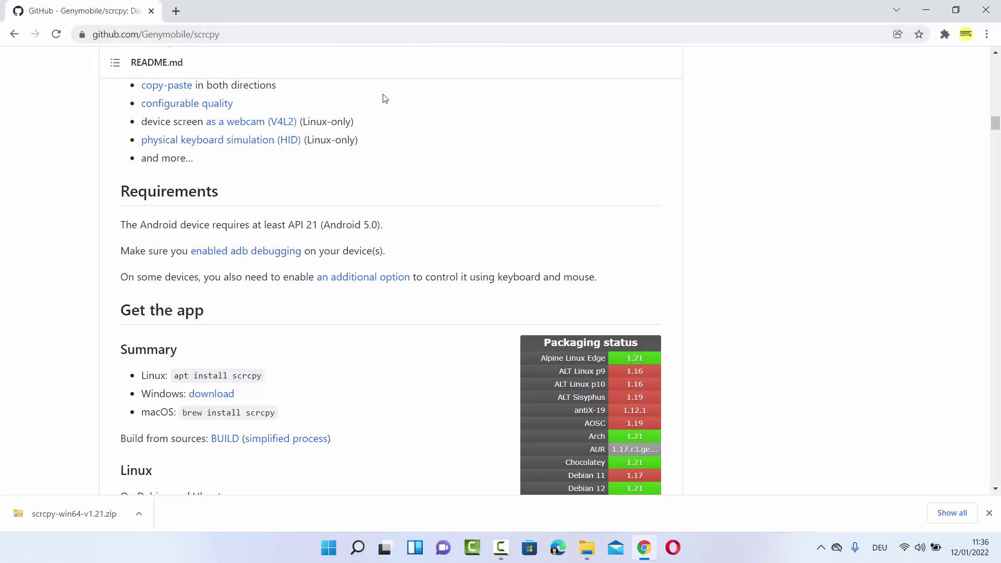
Scroll the scrcpy README down to the Run section and select the scrcpy command.
scroll(388, 197, down, 10)
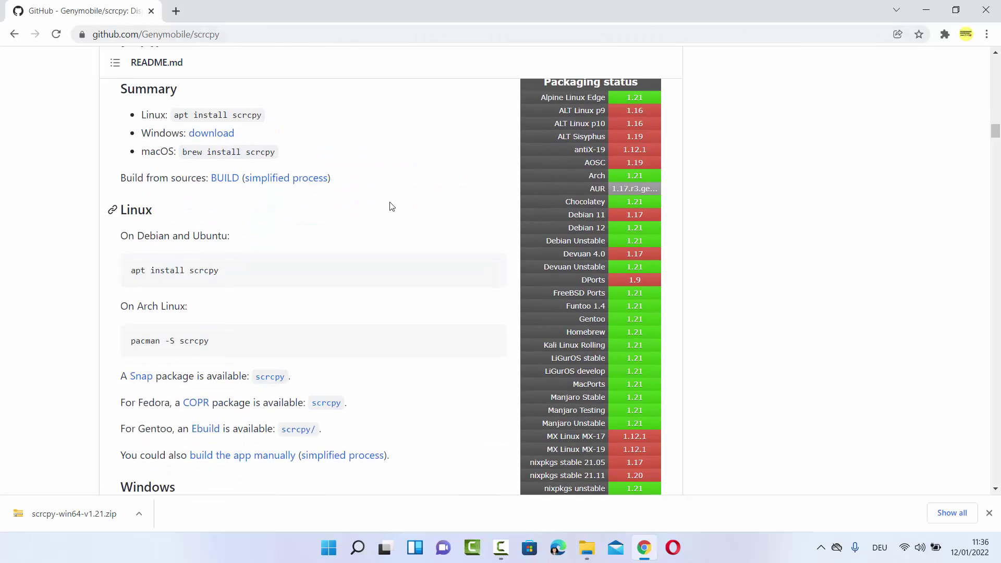
scroll(392, 209, down, 9)
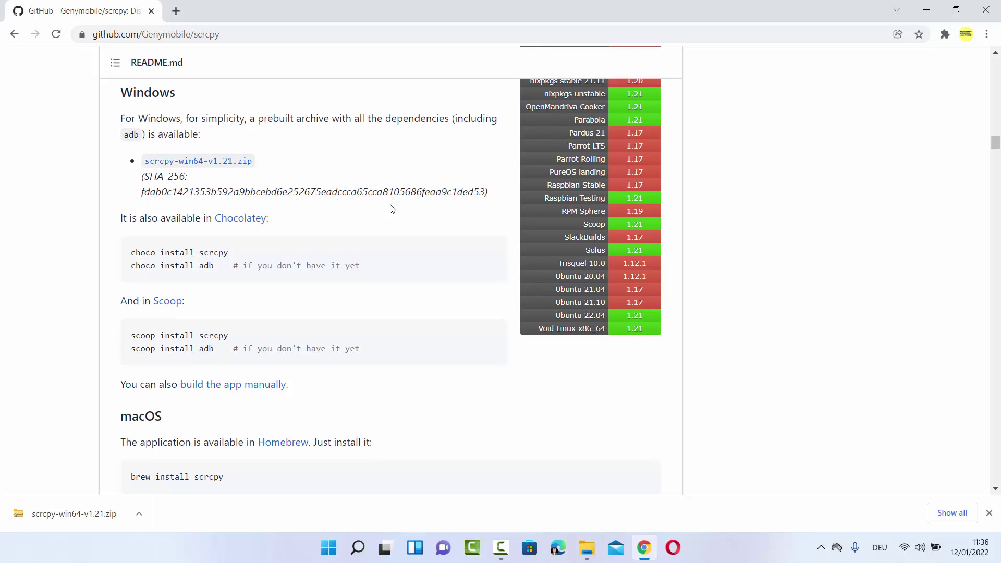
scroll(392, 209, down, 4)
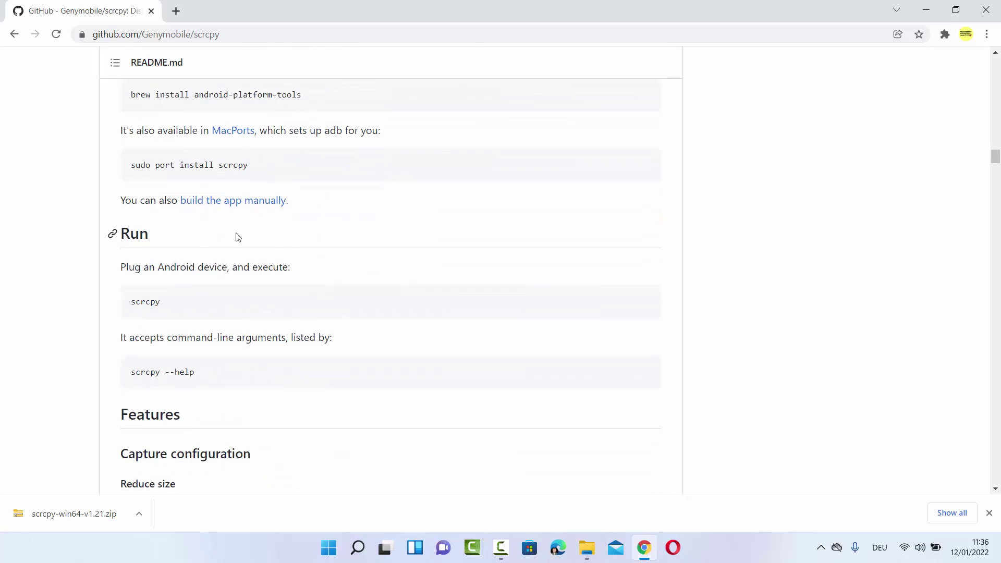
double_click(147, 302)
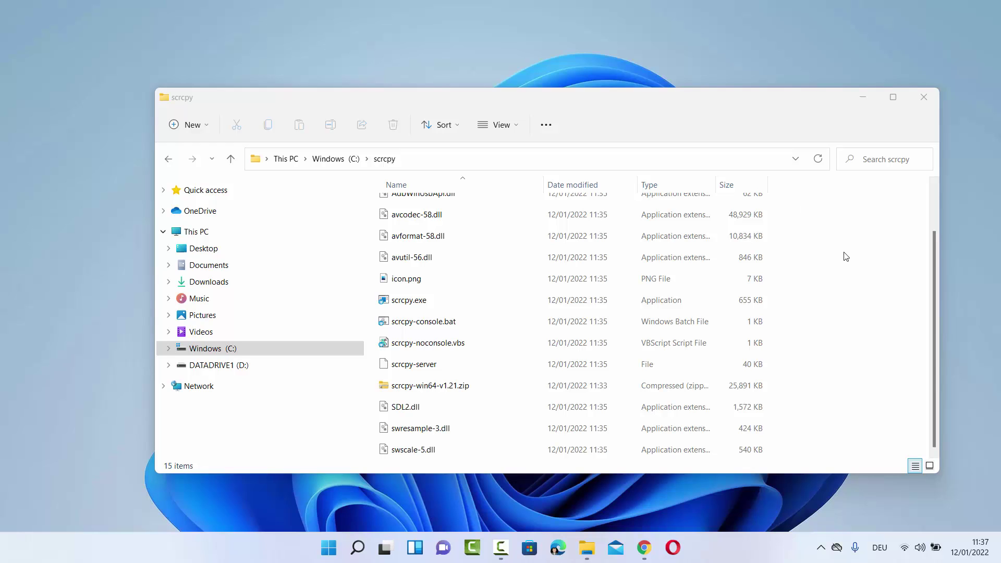
Open Windows Terminal in C:\scrcpy from the folder's right-click menu.
click(662, 158)
click(841, 311)
right_click(839, 309)
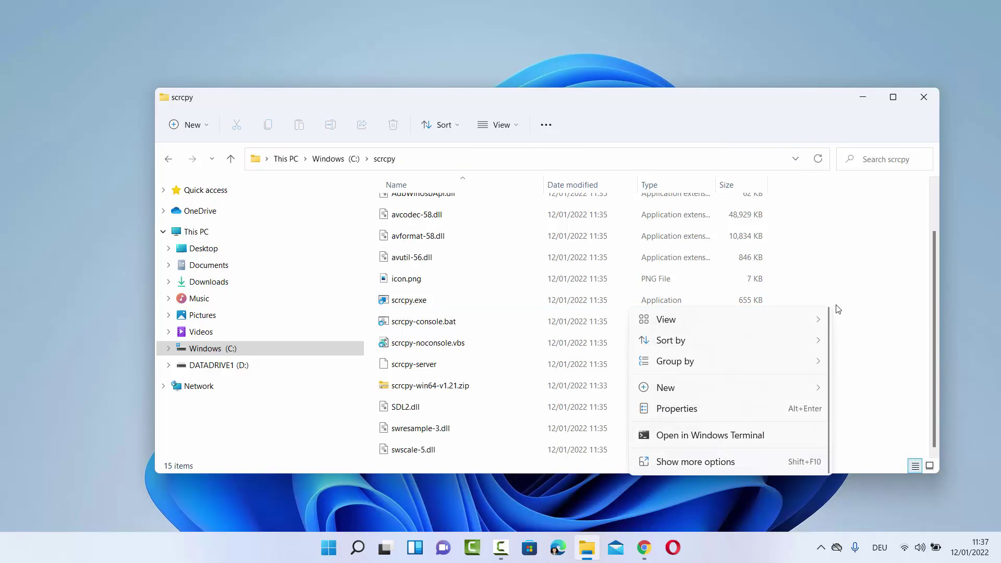
right_click(877, 264)
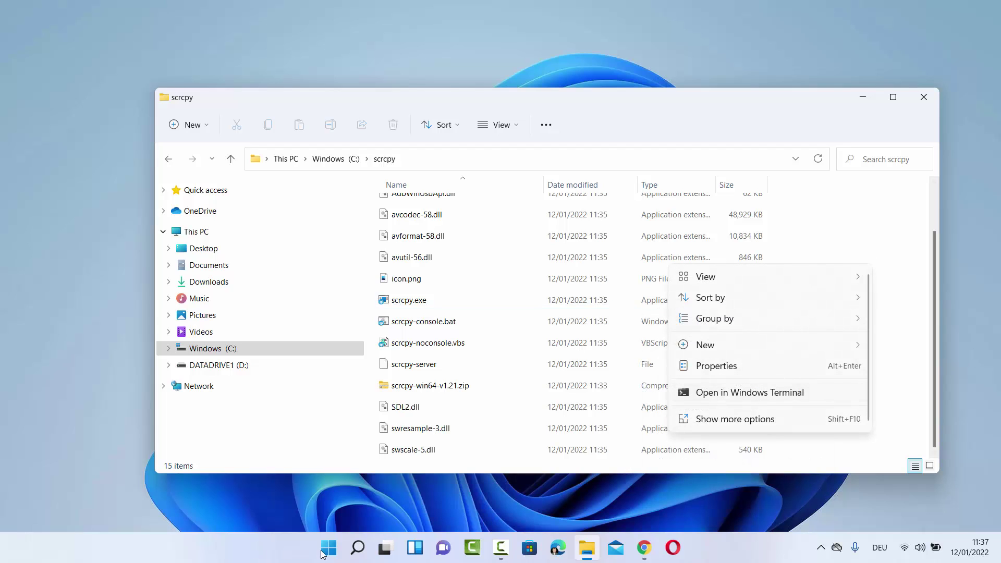
click(359, 548)
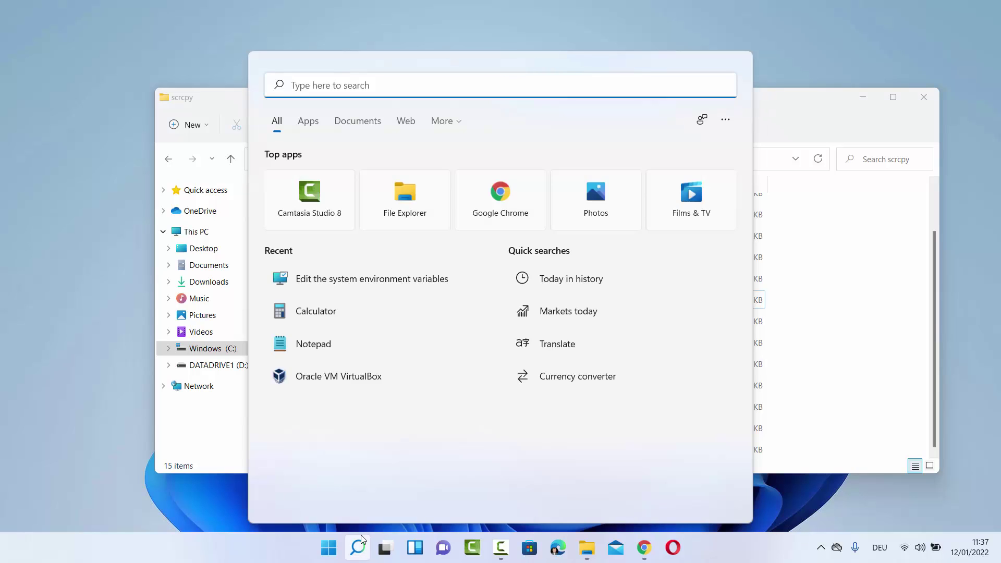
text(cmd)
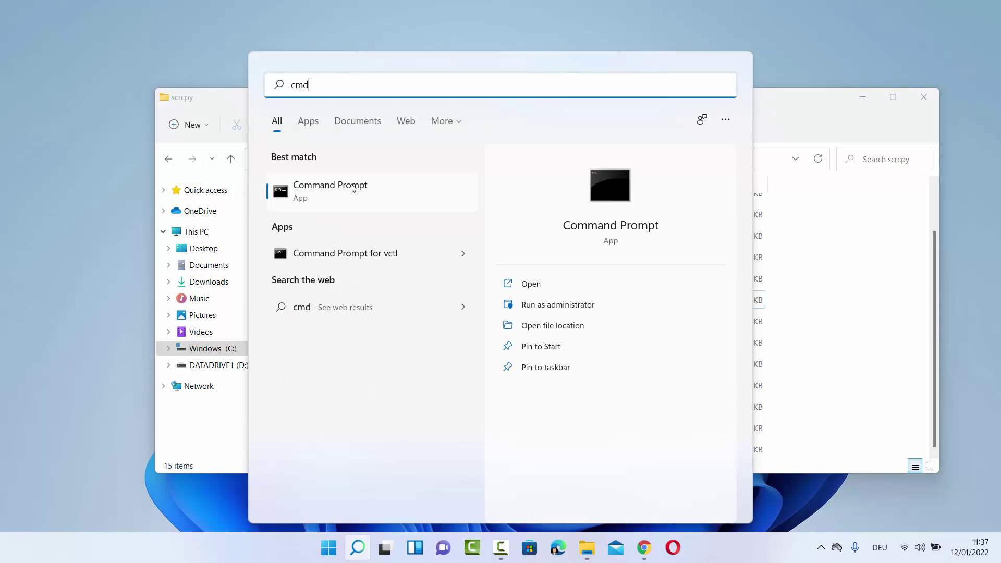
click(935, 334)
click(590, 161)
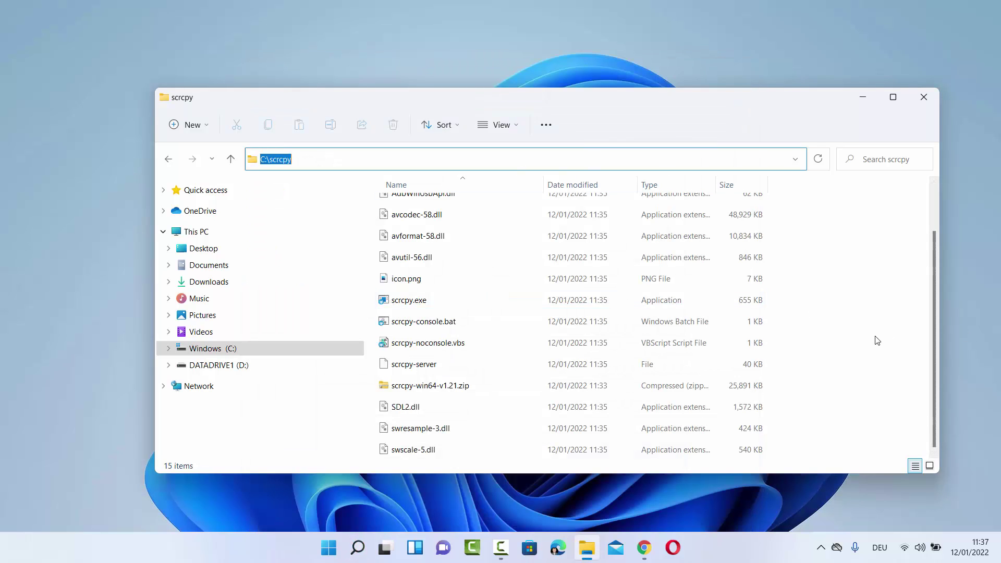
right_click(859, 332)
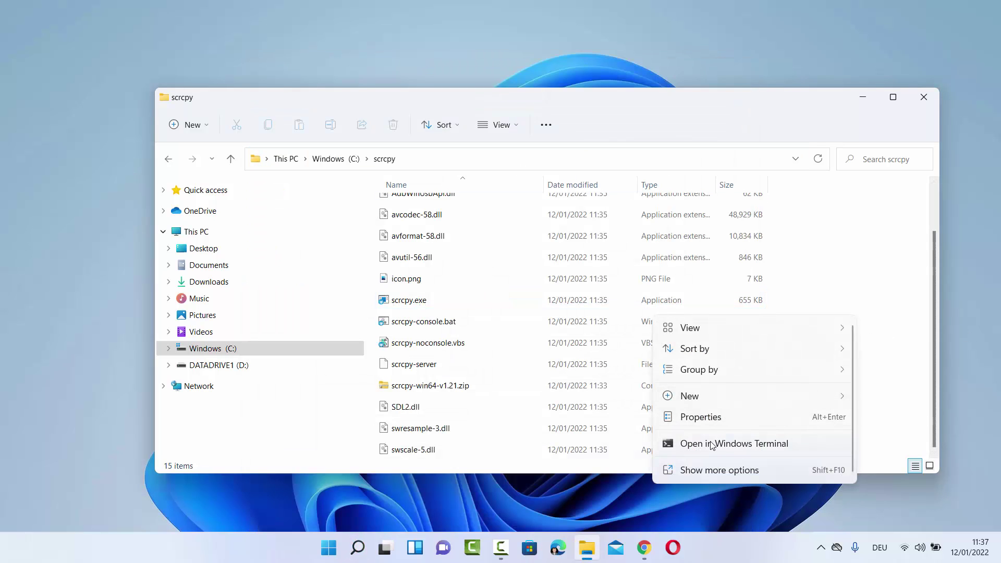
click(710, 444)
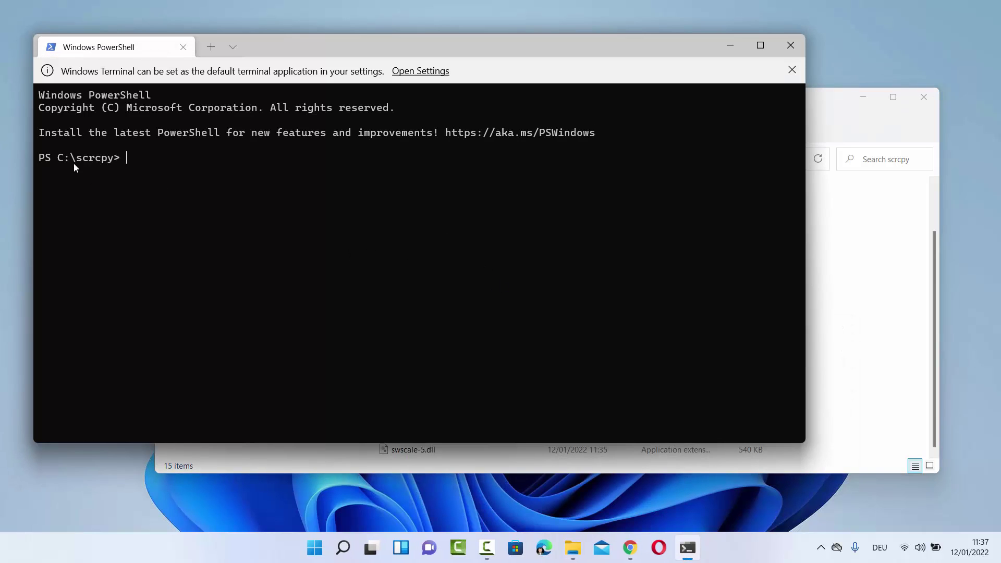
Enter .\scrcpy.exe at the C:\scrcpy prompt by Tab-completing 'scrcp'.
drag(314, 43, 443, 78)
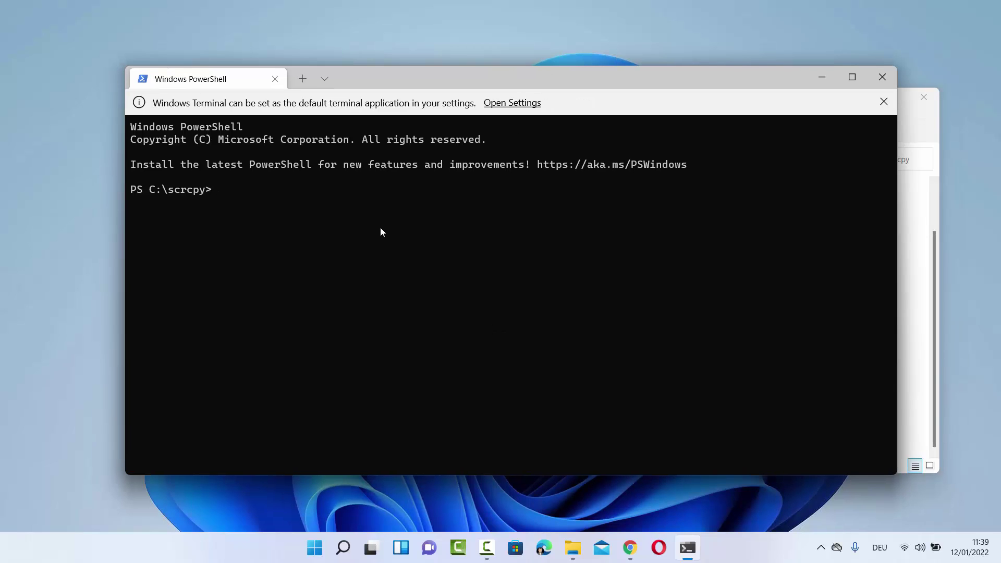
text(scrcp)
key(Tab)
Run scrcpy to mirror the Redmi 6A, wake it and open its notifications, then stop it with Ctrl+C.
key(Return)
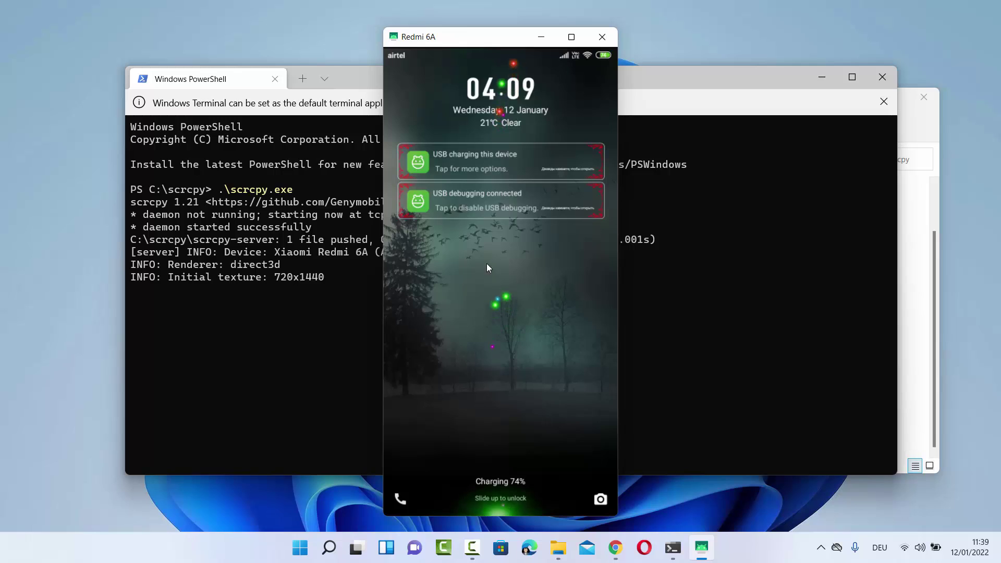
key(alt+m)
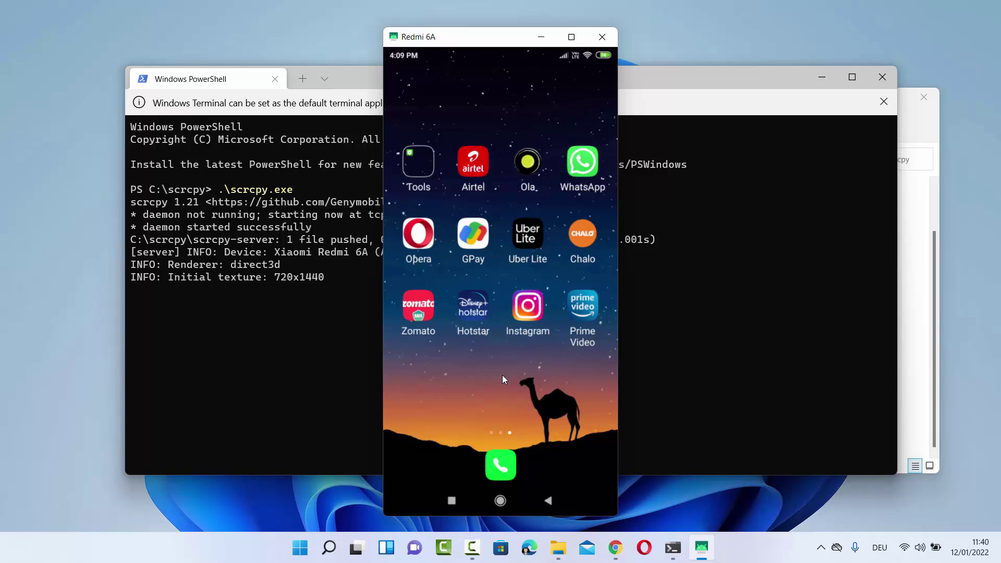
key(alt+n)
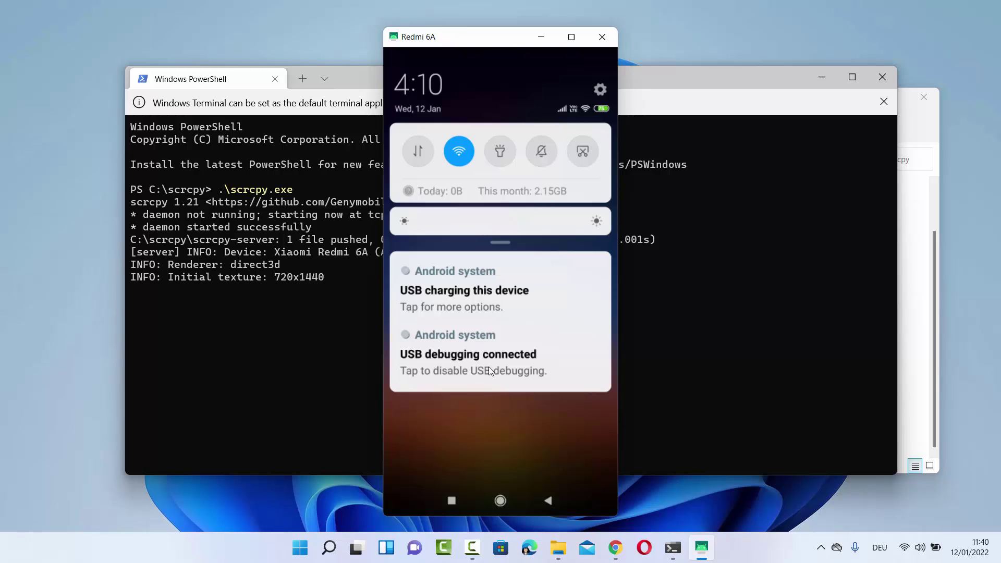
click(471, 424)
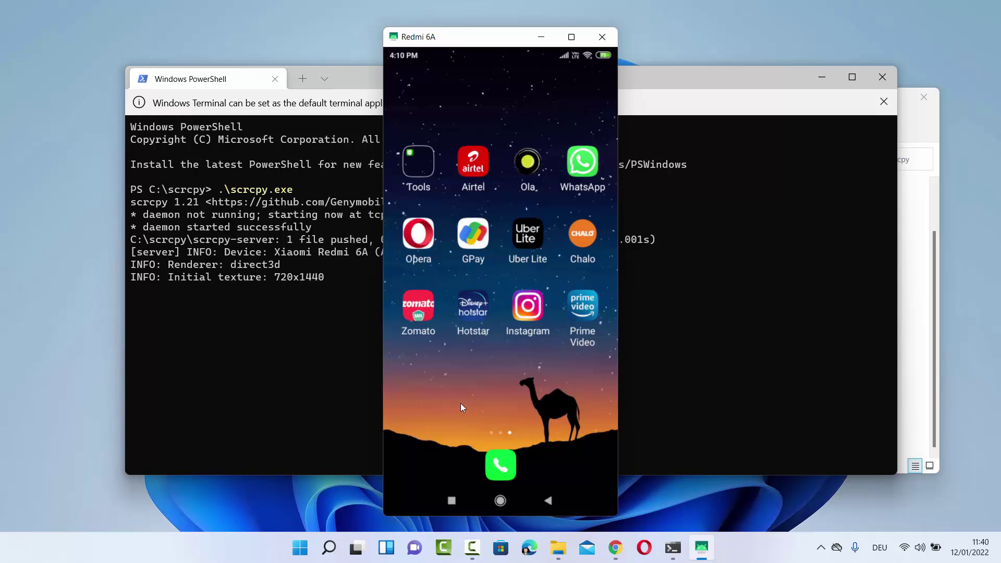
click(333, 363)
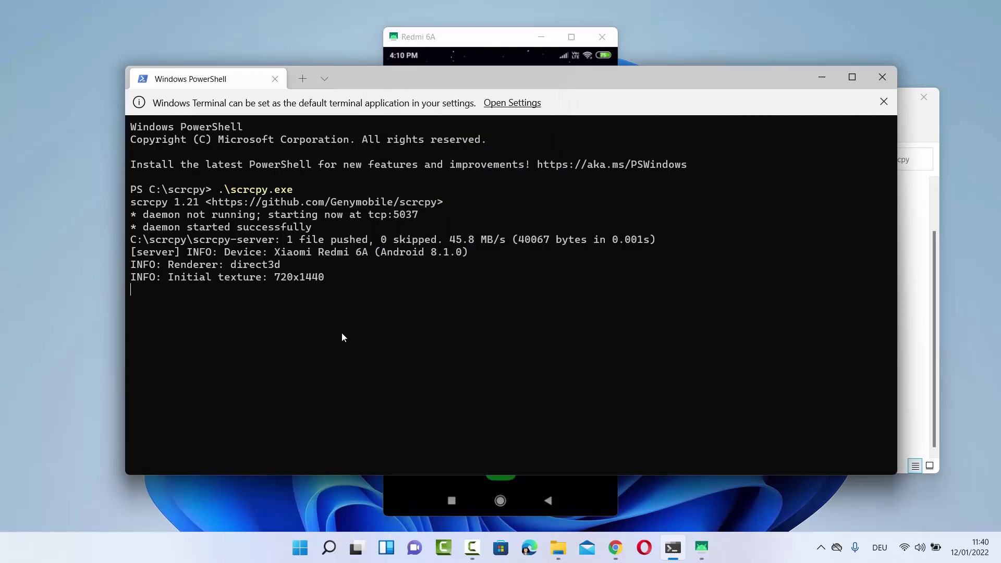
key(ctrl+c)
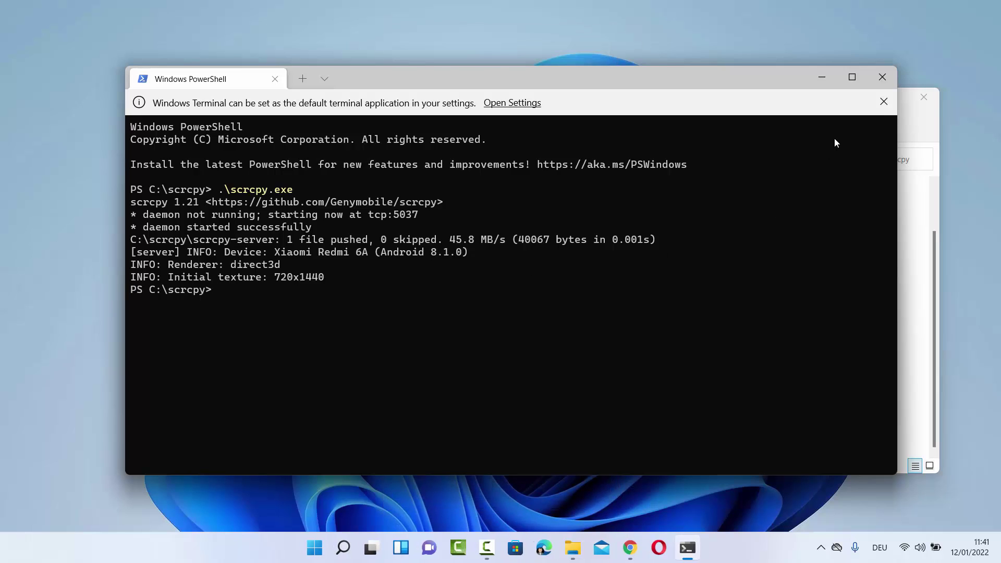
Close PowerShell, open Command Prompt and change into C:\scrcpy with cd.
click(883, 79)
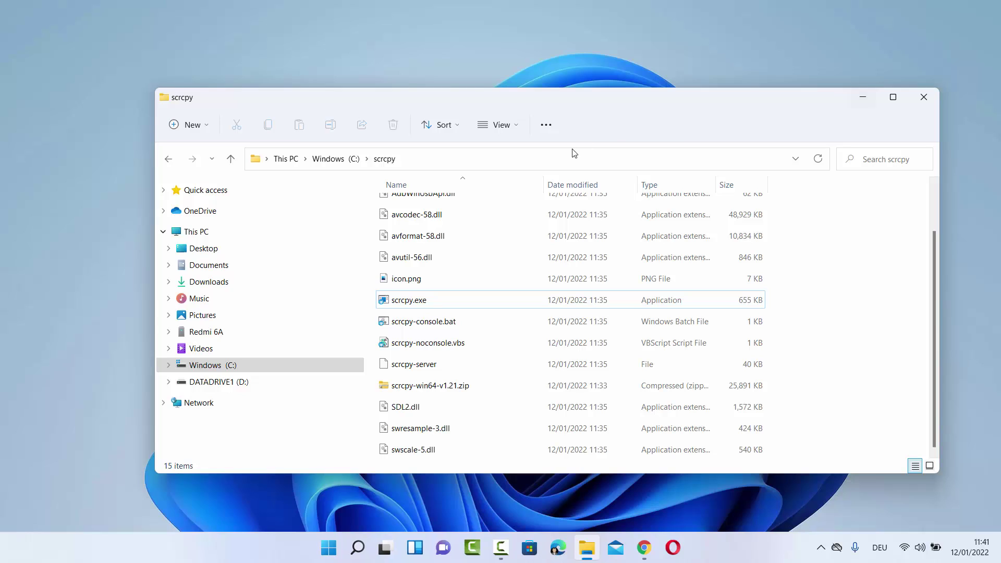
click(573, 160)
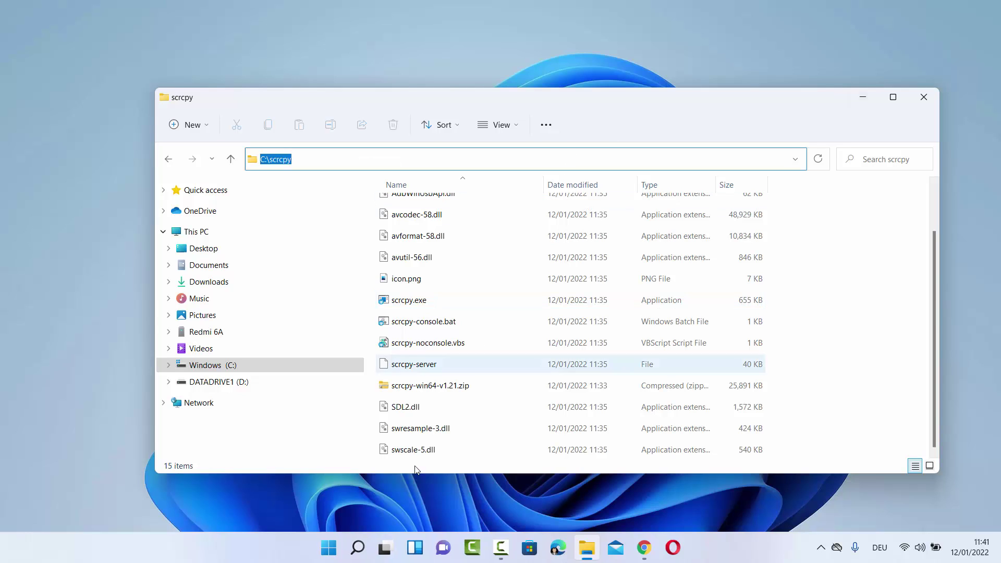
click(355, 545)
text(cmd)
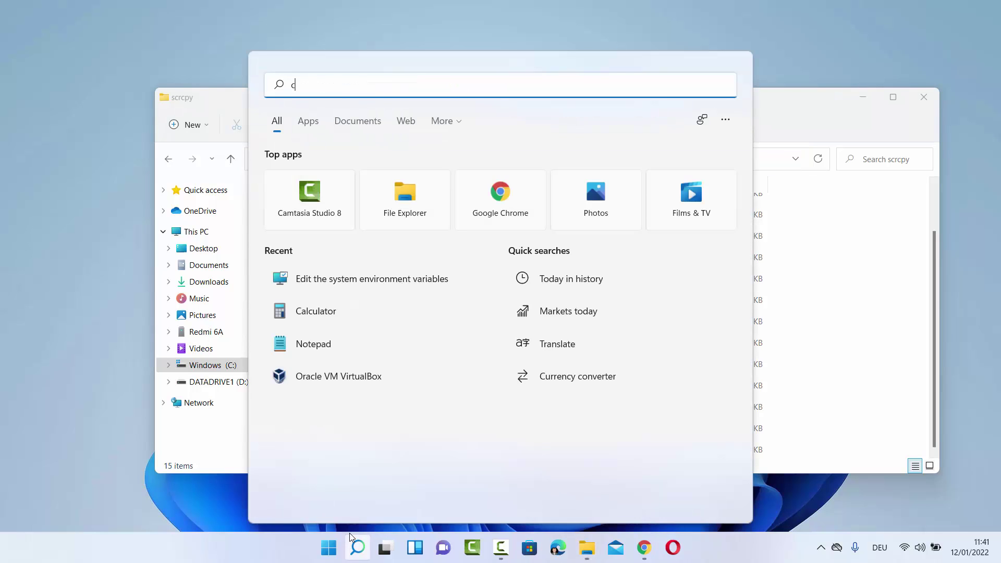
click(391, 196)
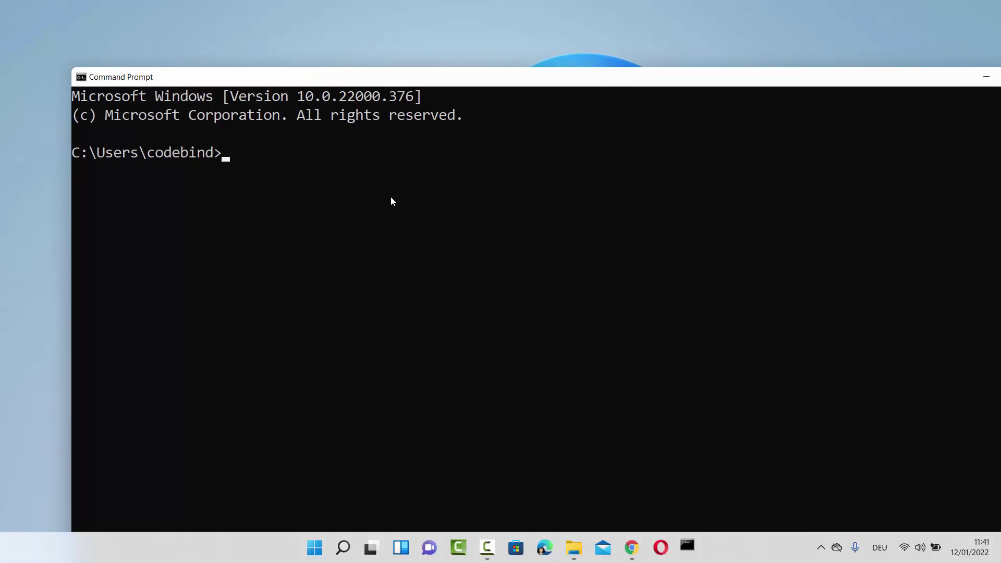
text(cd)
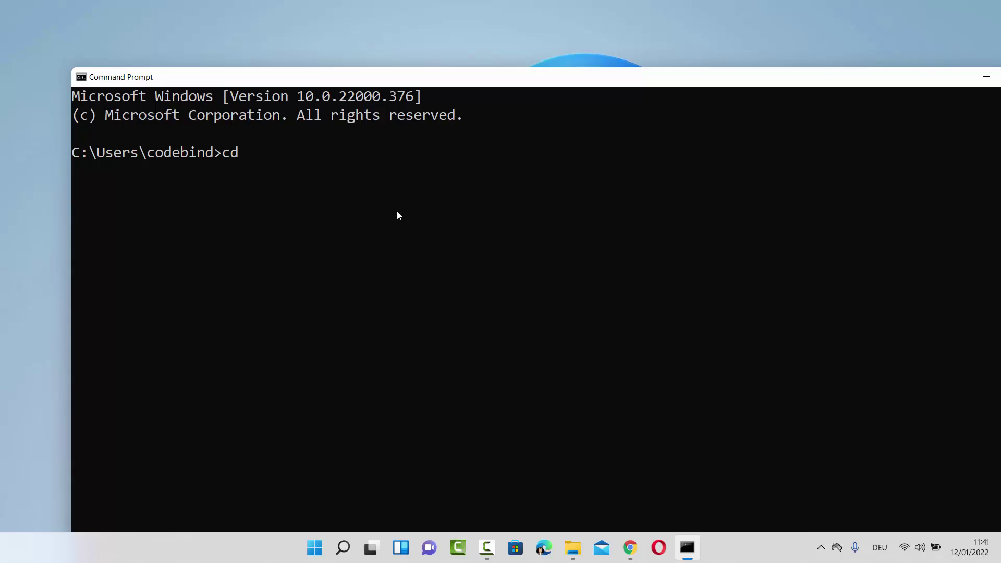
key(ctrl+v)
key(Return)
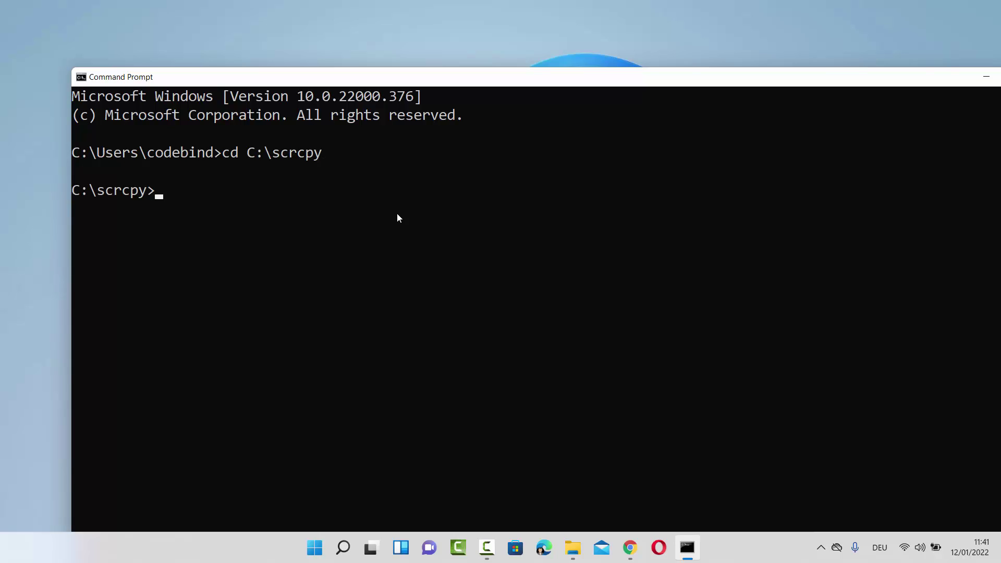
Maximize the console and run scrcpy to mirror the phone again.
double_click(454, 81)
click(379, 145)
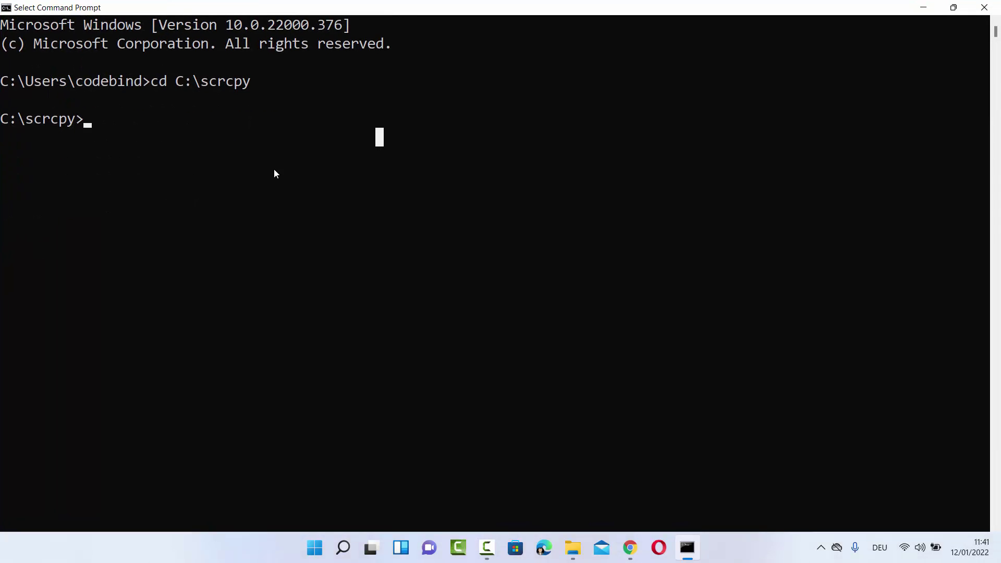
key(Escape)
text(scr)
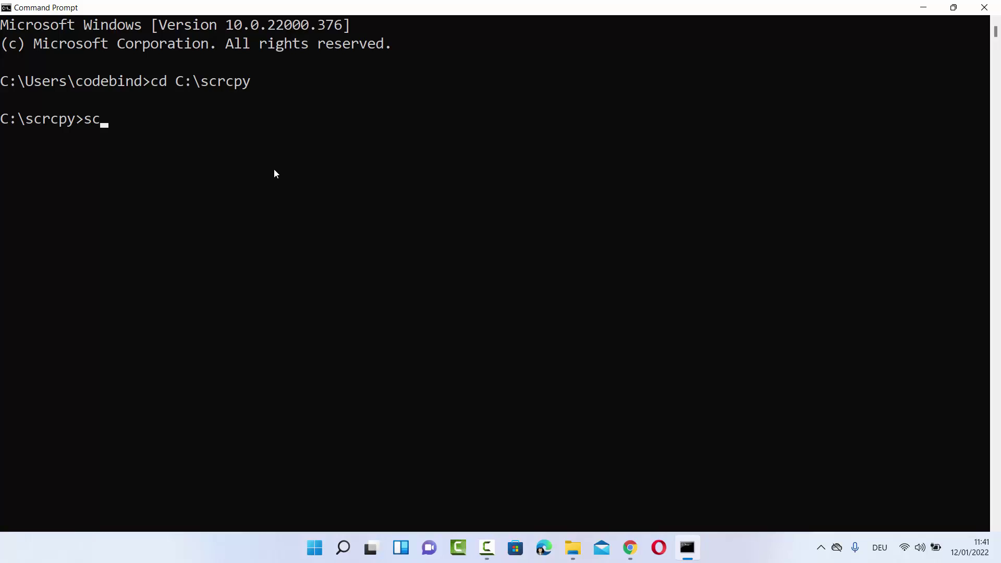
text(cpy.exe)
key(BackSpace)
key(BackSpace)
key(BackSpace)
key(BackSpace)
key(Return)
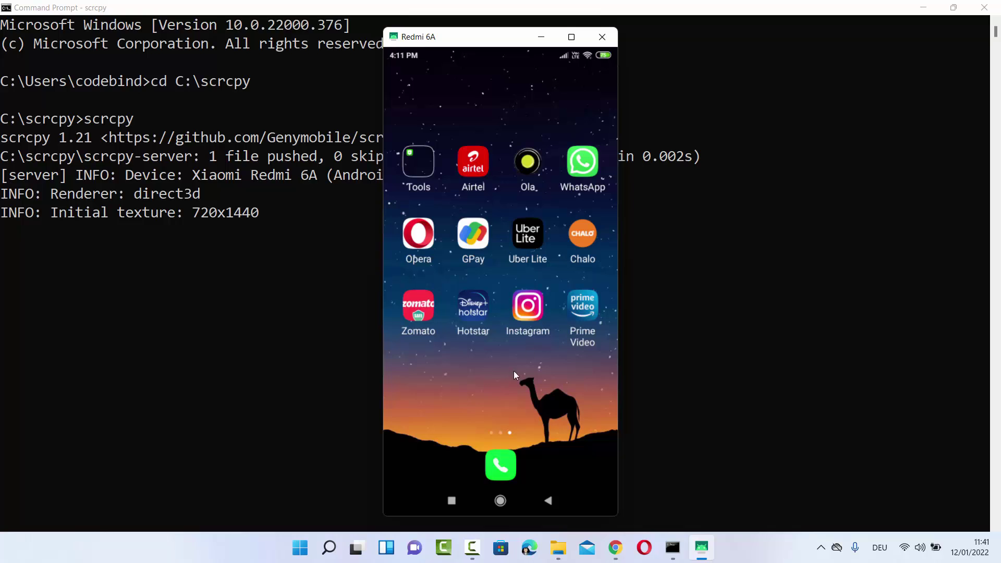
Close the phone mirror and the Command Prompt window, then select the scrcpy folder path.
click(602, 37)
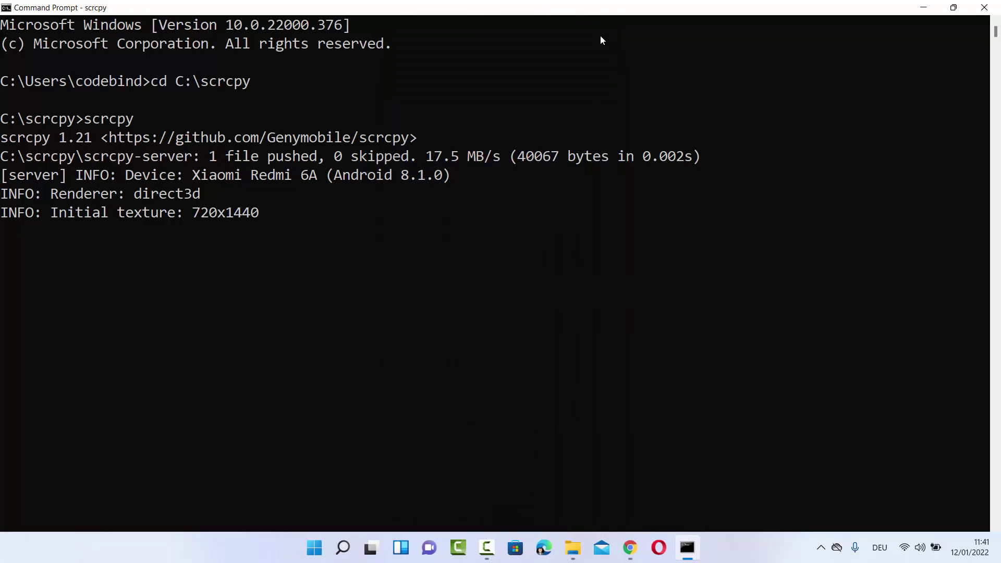
click(984, 8)
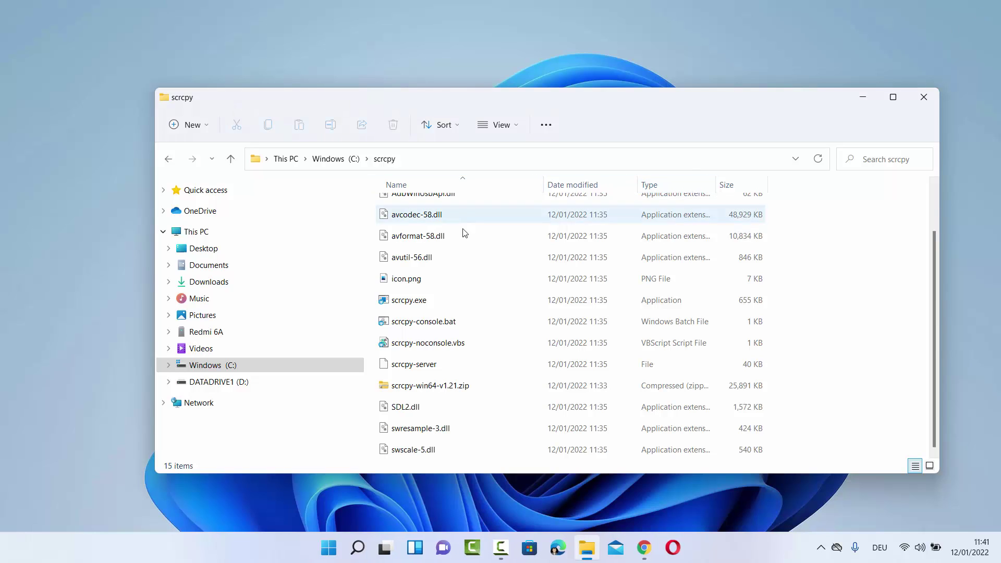
click(442, 163)
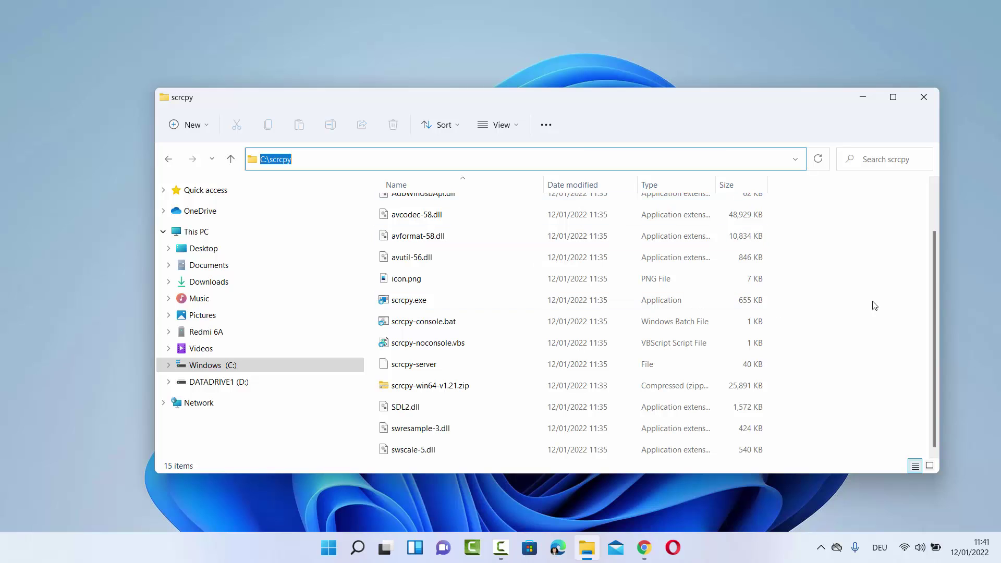
Open a new Command Prompt, run scrcpy from the home folder to see it unrecognised, then close it.
click(358, 548)
click(369, 280)
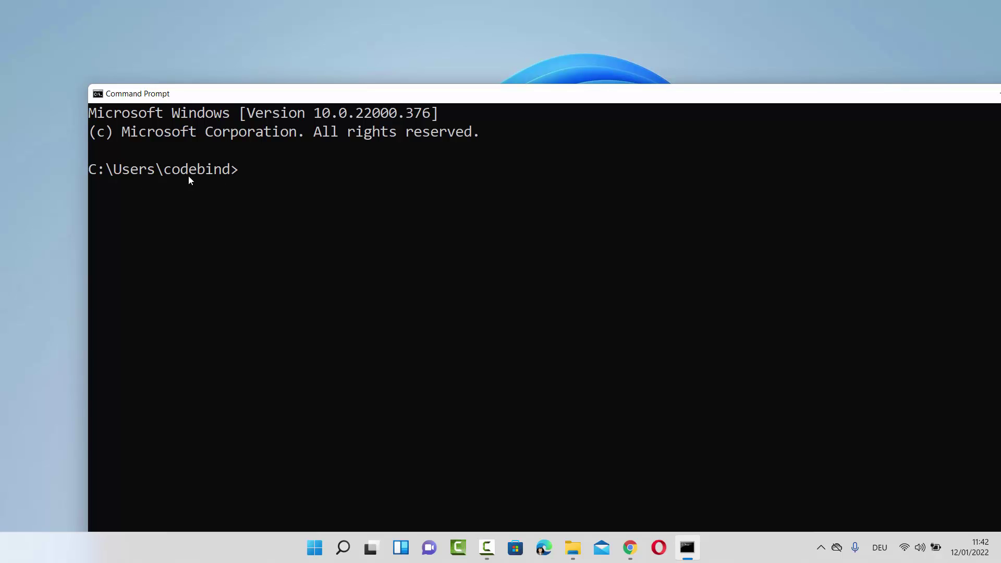
drag(408, 94, 520, 355)
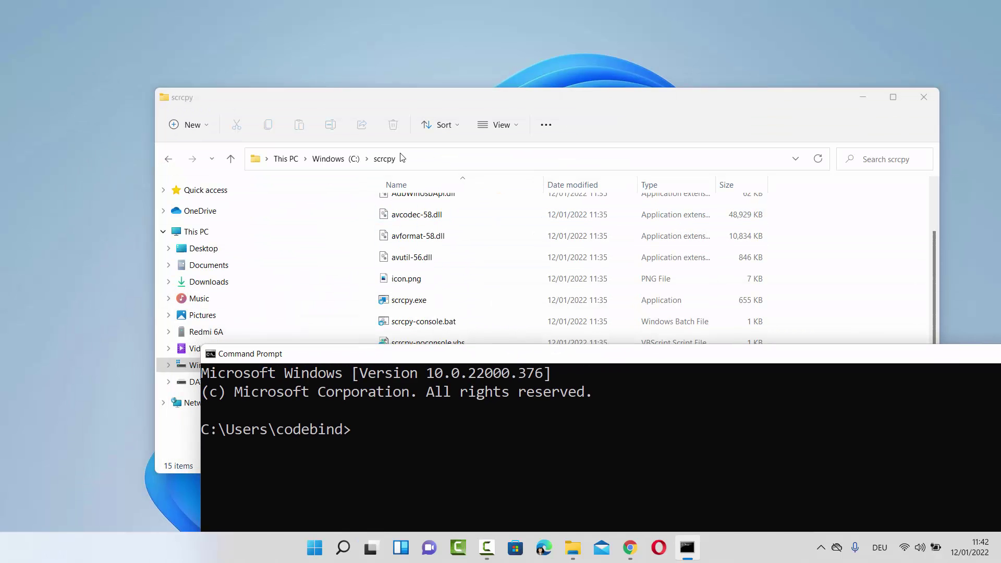
double_click(483, 357)
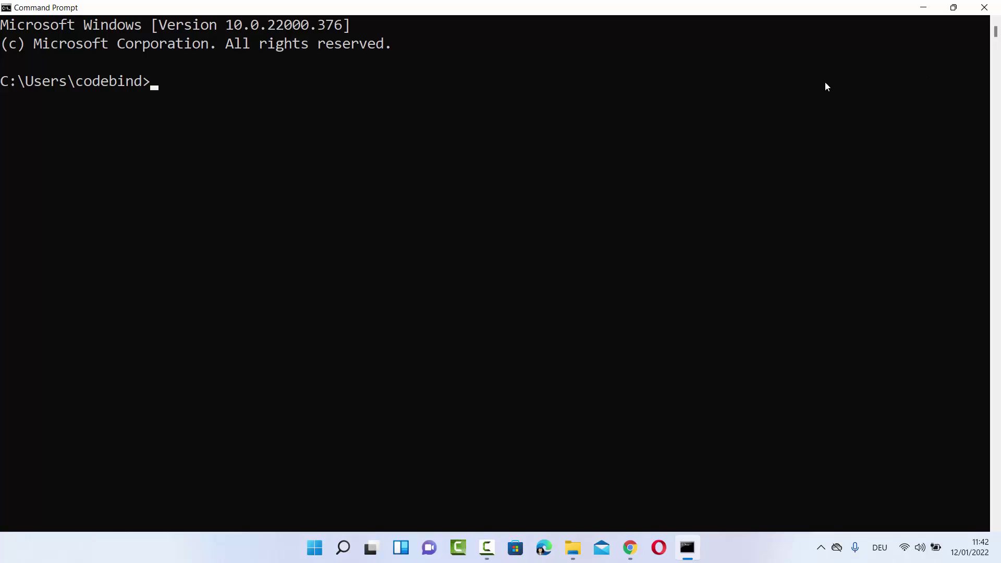
text(scrcpy)
key(Return)
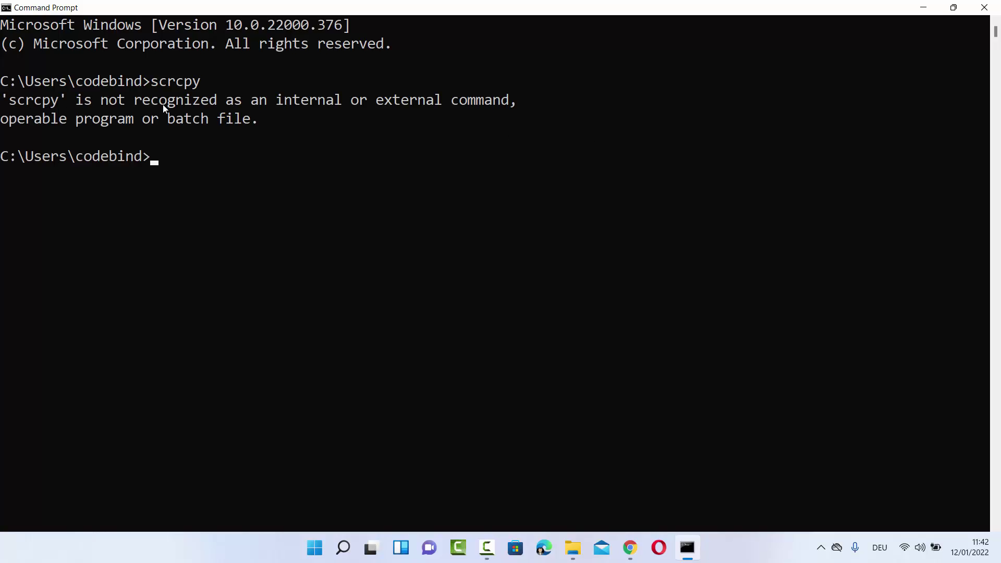
click(984, 10)
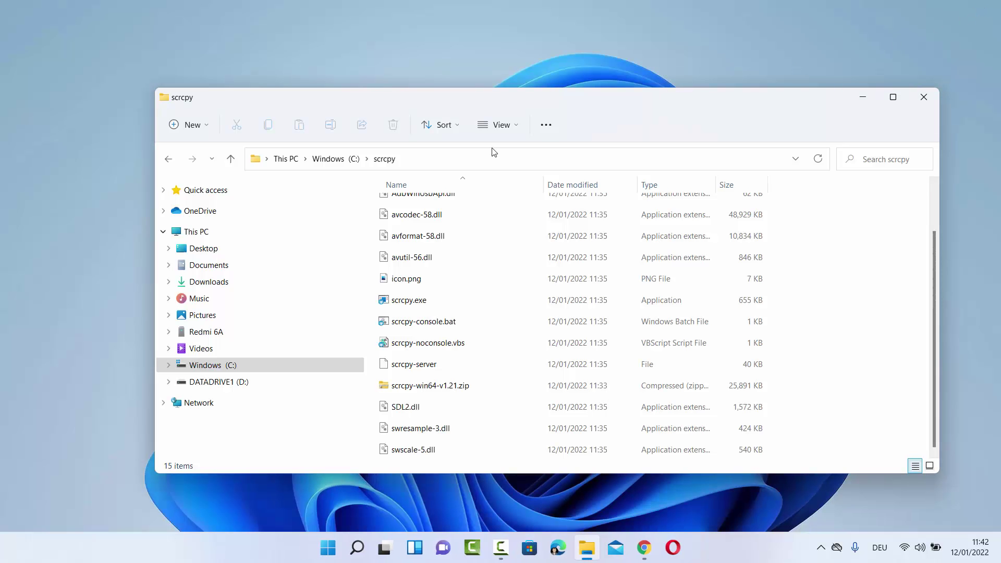
Select the C:\scrcpy path in the address bar, then open System Properties by searching 'environ'.
click(497, 165)
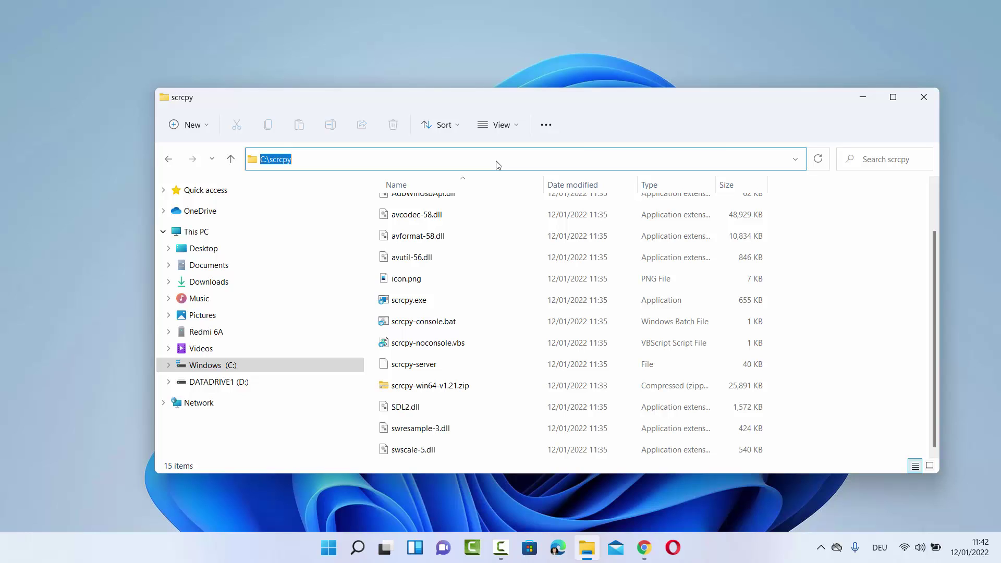
click(359, 551)
text(en)
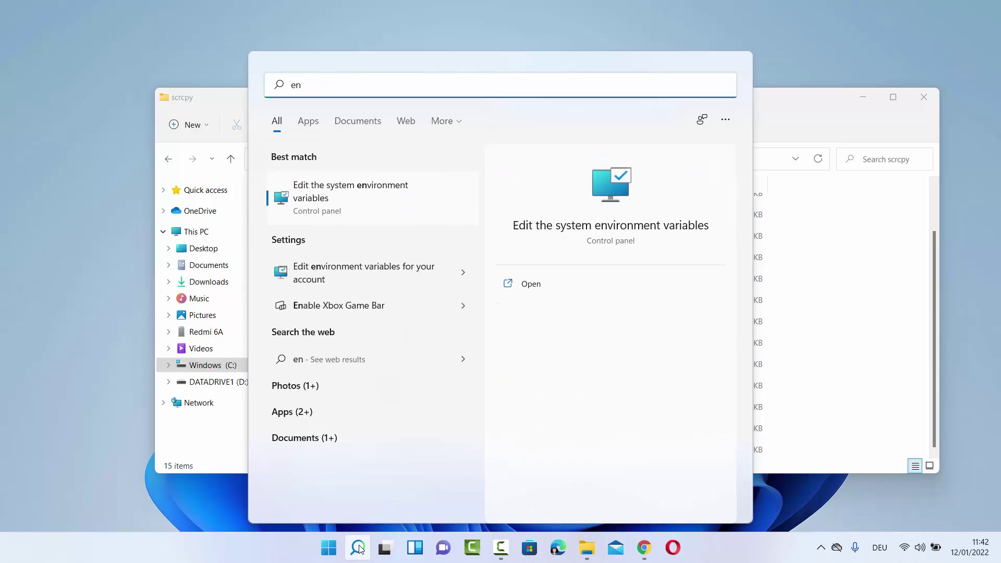
text(viron)
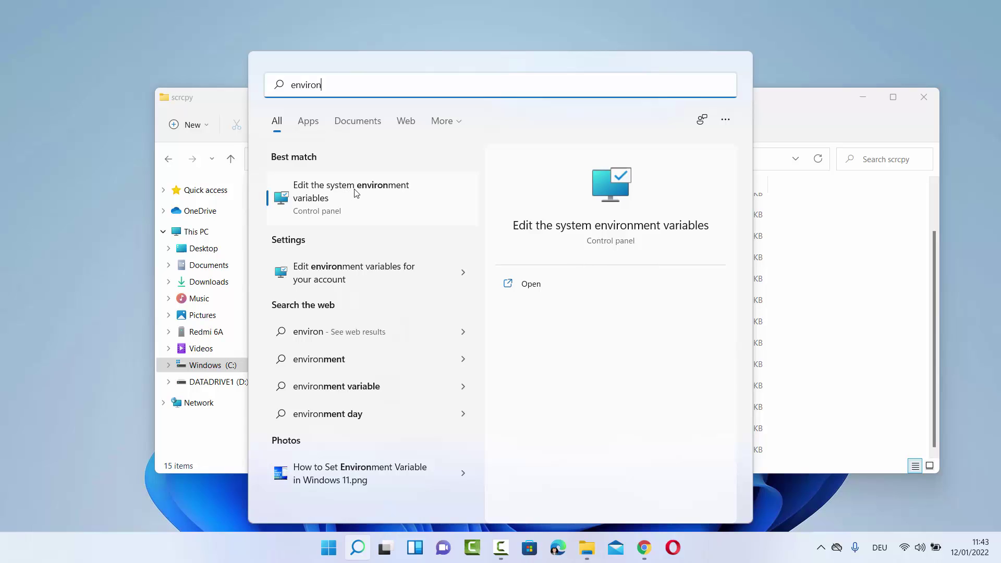
click(356, 193)
drag(292, 121, 587, 113)
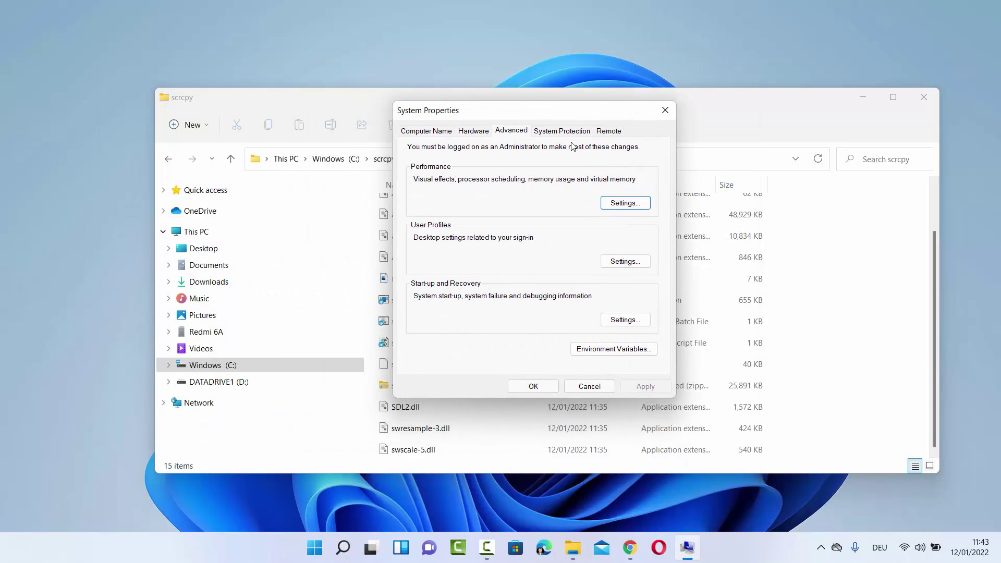
Open the system Path variable for editing from the Environment Variables list.
click(610, 351)
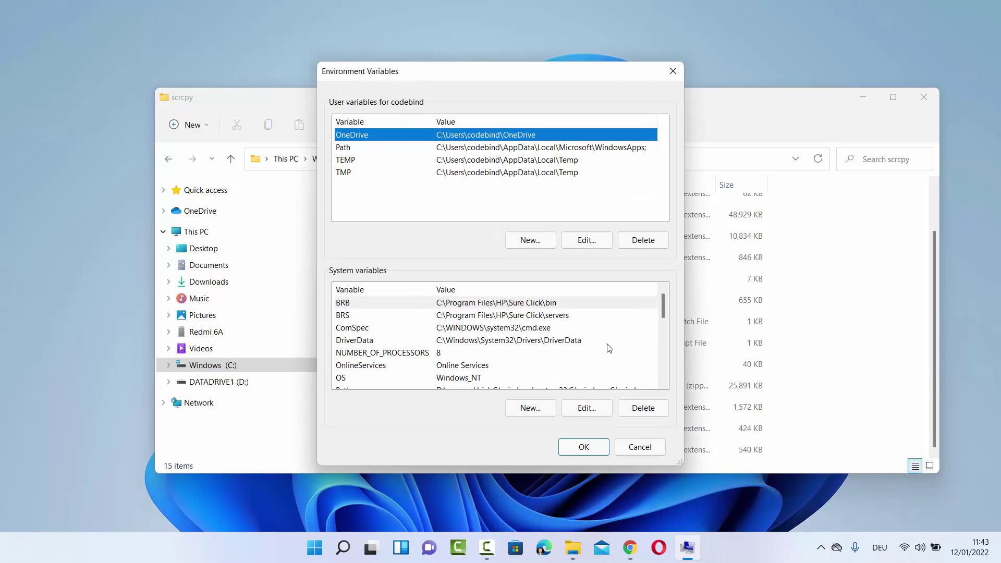
scroll(600, 342, down, 1)
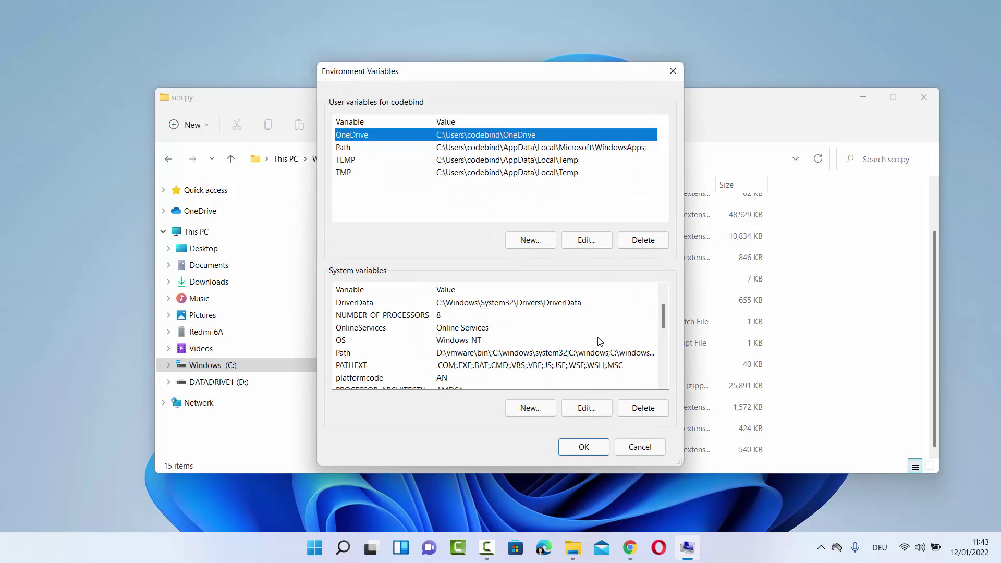
click(418, 353)
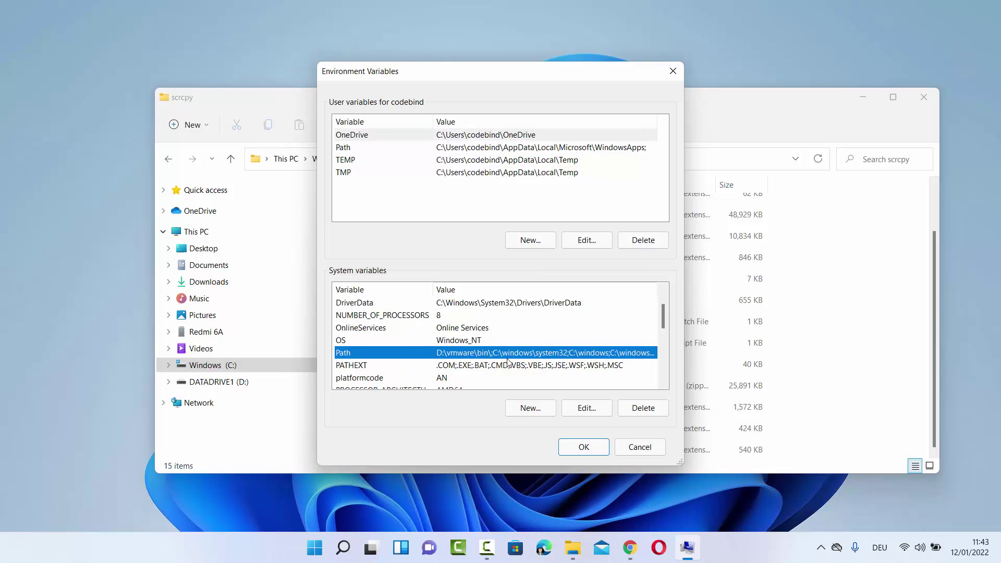
click(586, 410)
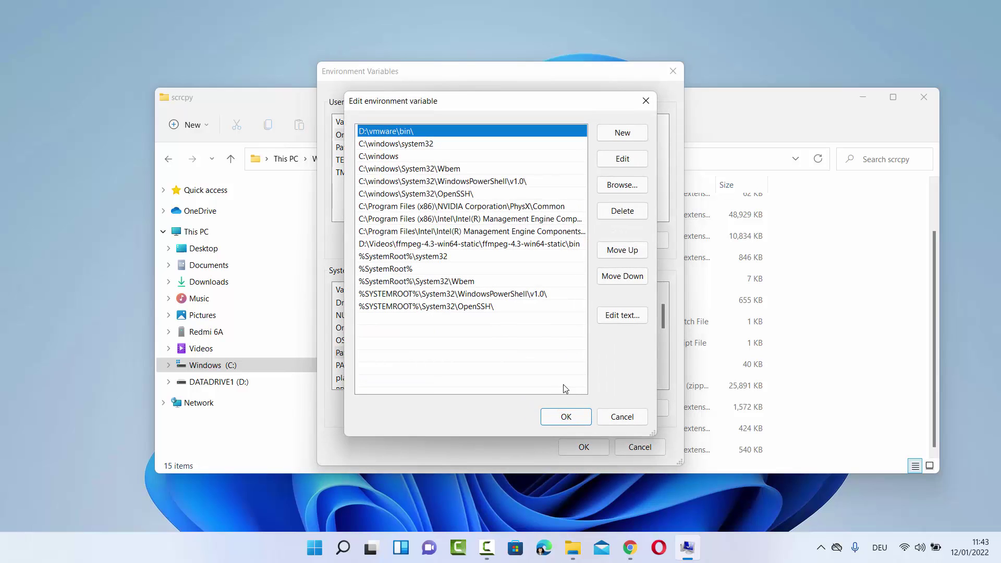
Paste C:\scrcpy as a new Path entry and confirm all three dialogs with OK.
click(467, 325)
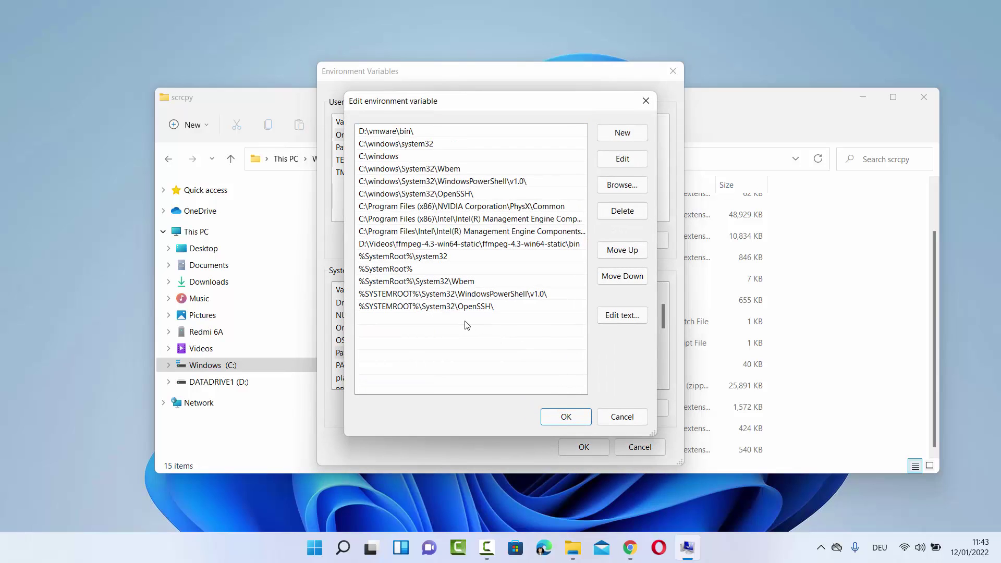
double_click(396, 324)
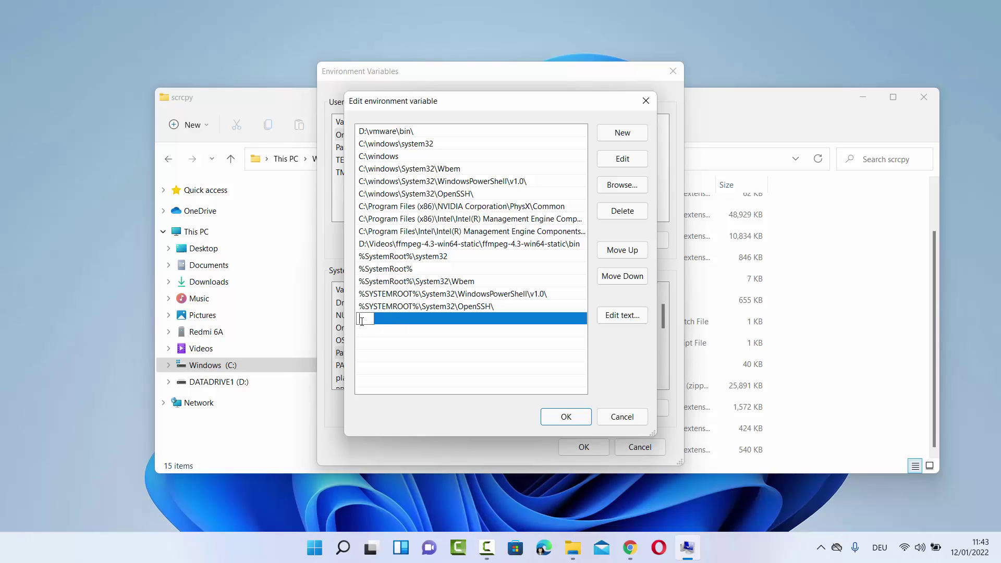
text(C:\scrcpy)
click(464, 350)
click(564, 417)
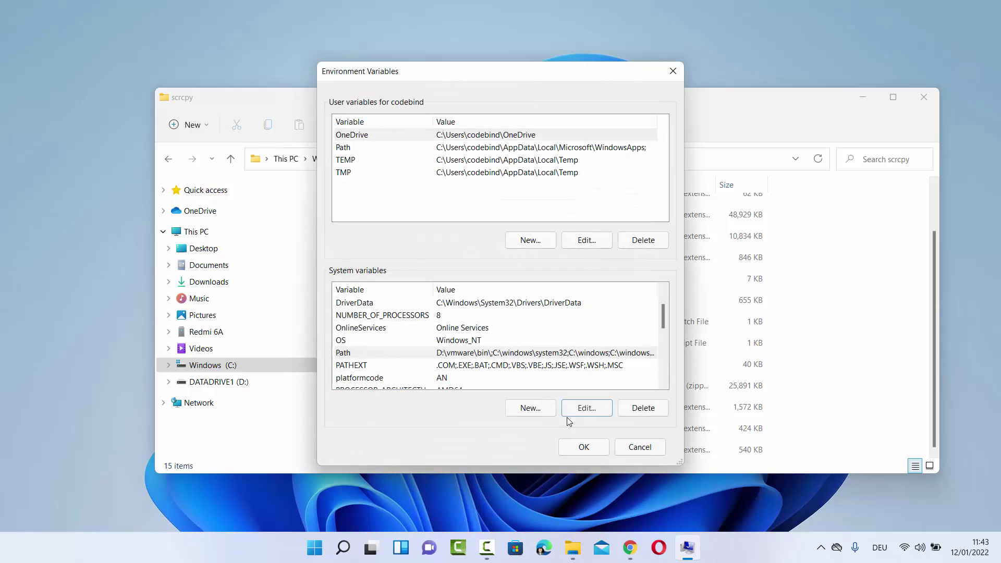
click(583, 447)
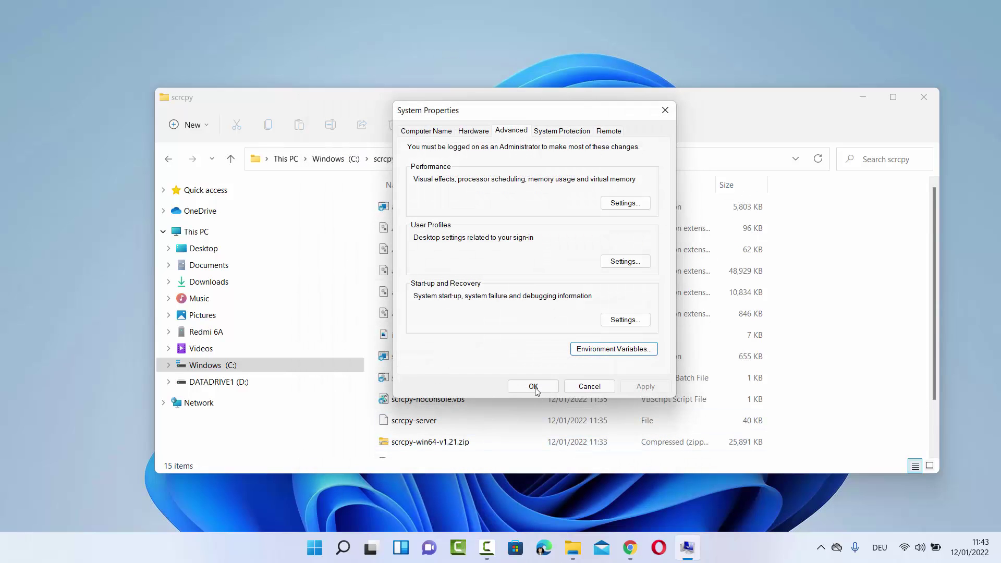
click(537, 390)
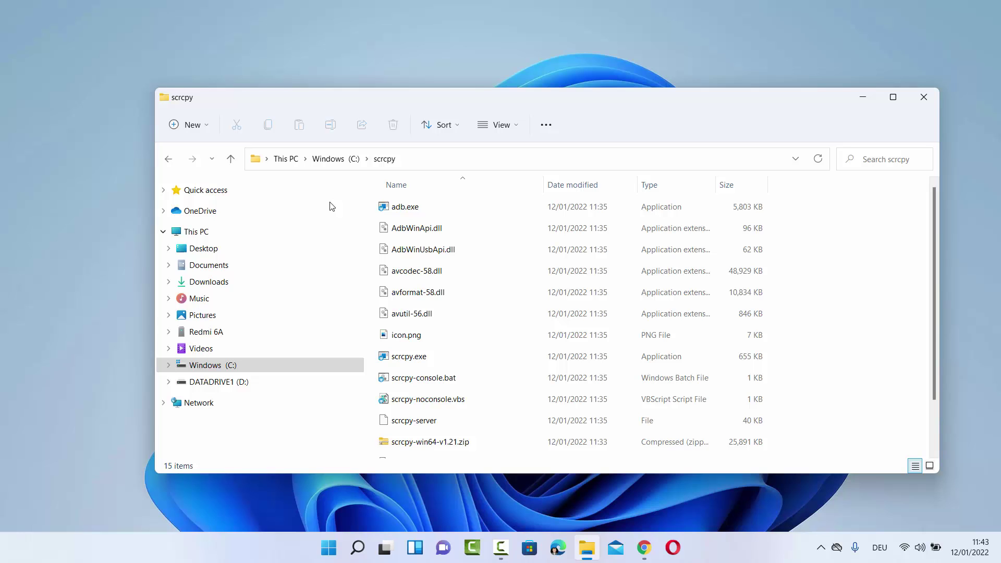
Run scrcpy from a new maximized Command Prompt and enter the phone's PIN to unlock it.
click(358, 547)
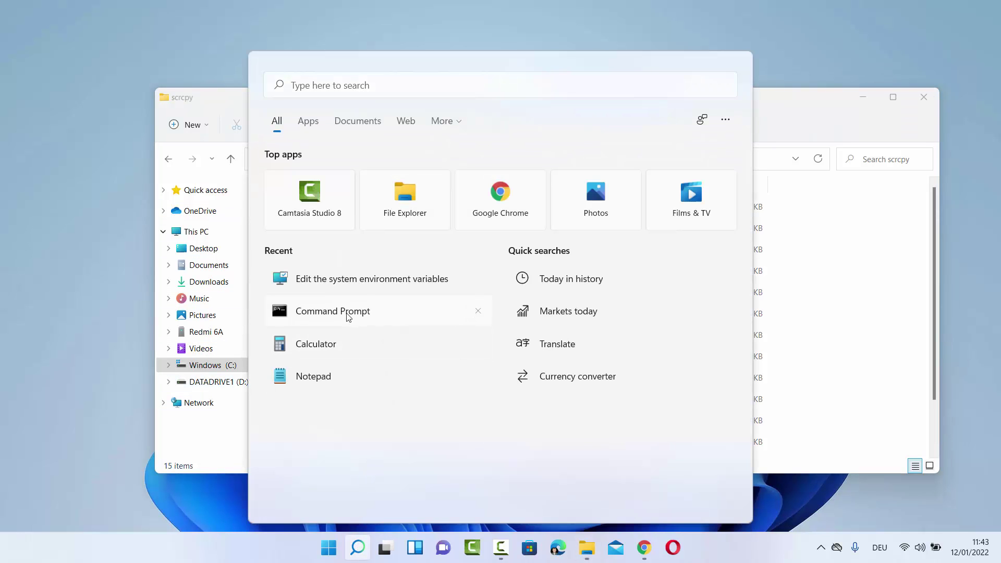
click(347, 312)
double_click(397, 117)
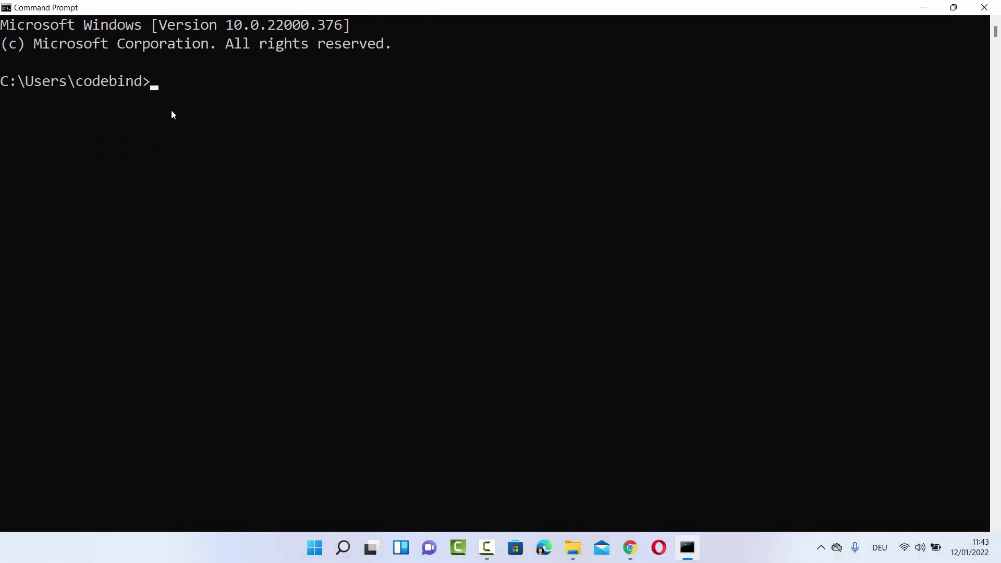
click(219, 102)
key(Return)
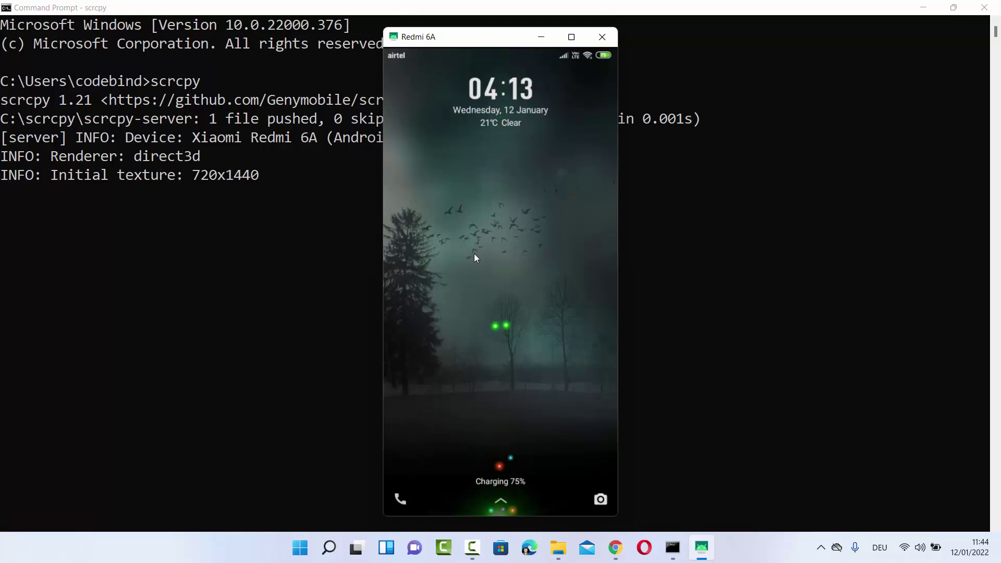
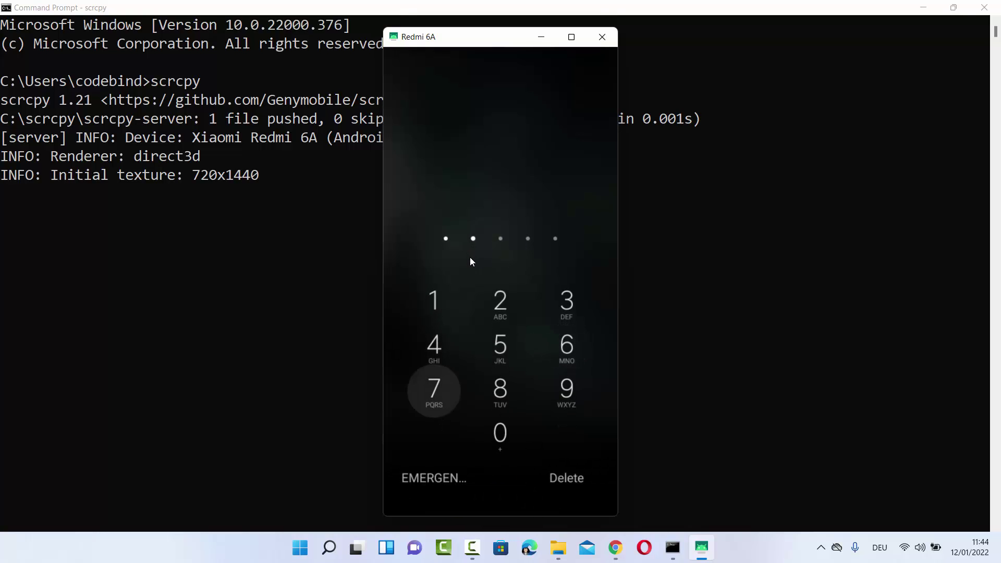